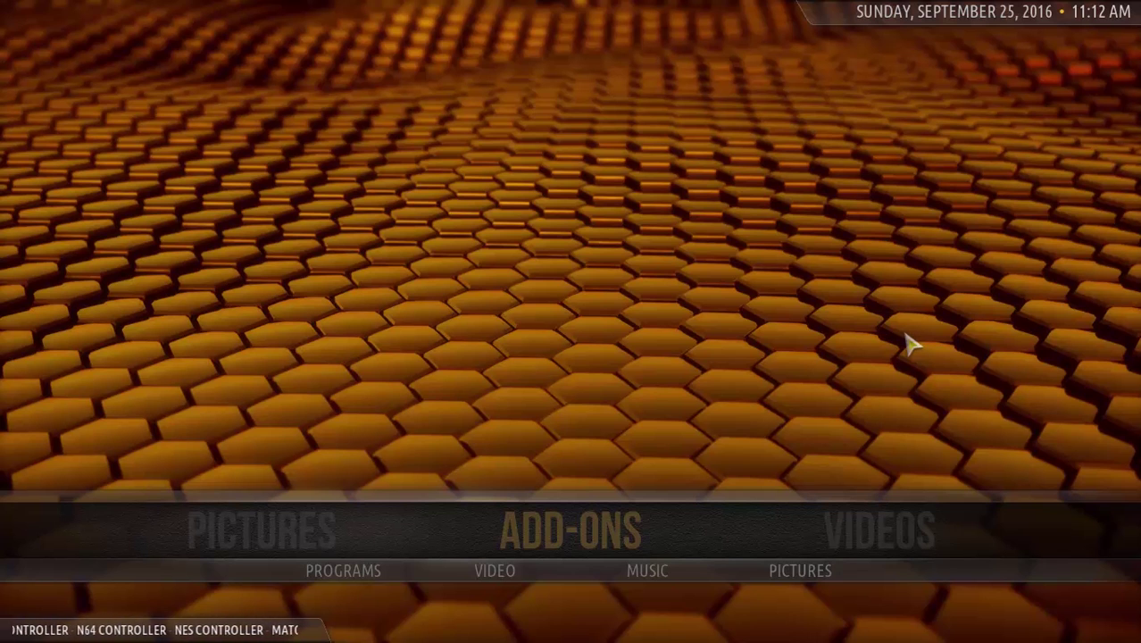
key("super")
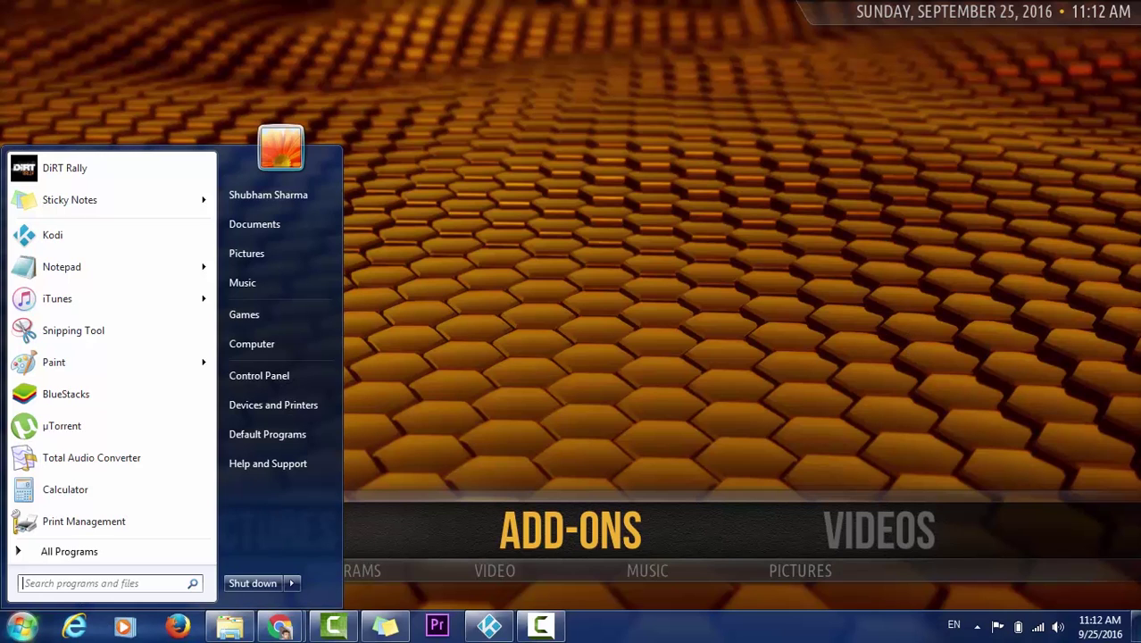
left_click(549, 627)
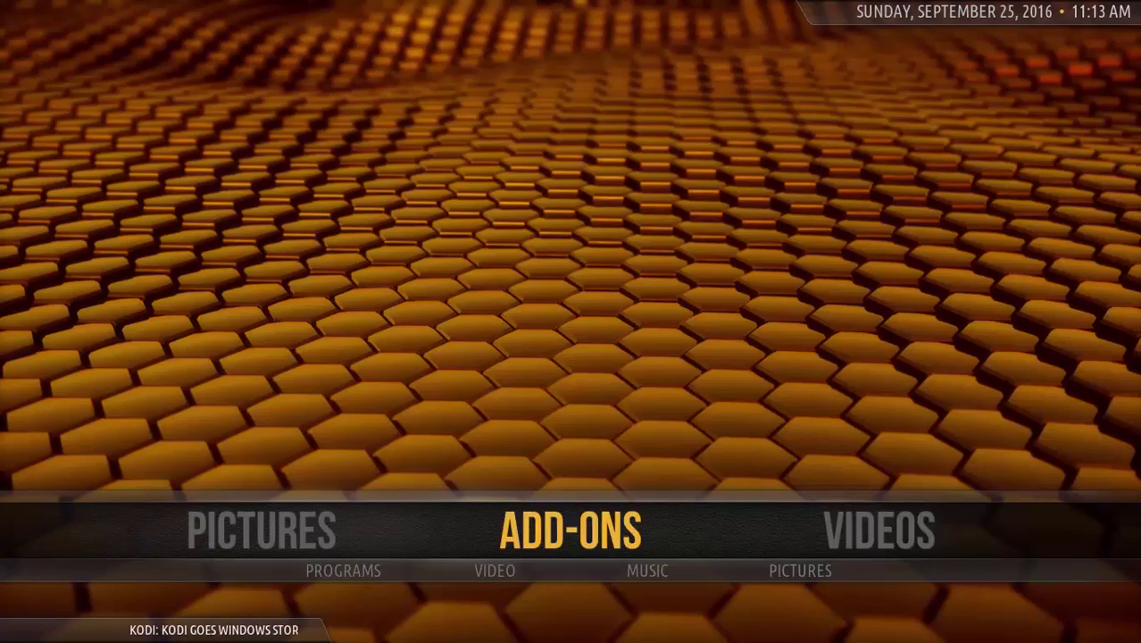
Step: Open the Appearance settings from the home screen's Settings section
key("Right")
key("Right")
key("Right")
key("Right")
key("Right")
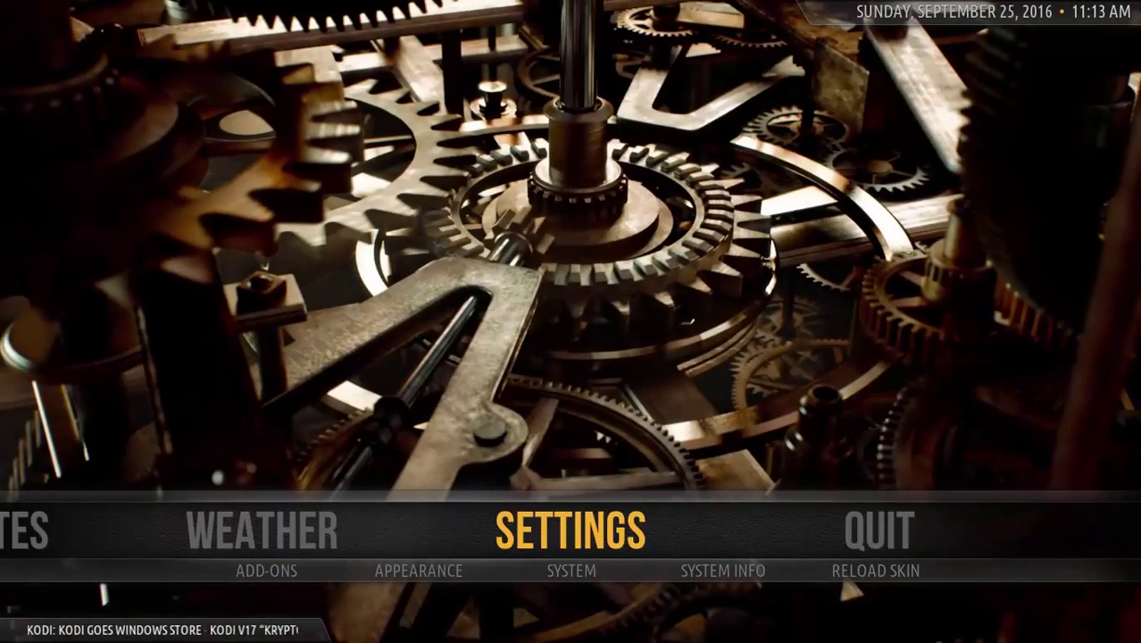
key("Down")
key("Left")
key("Return")
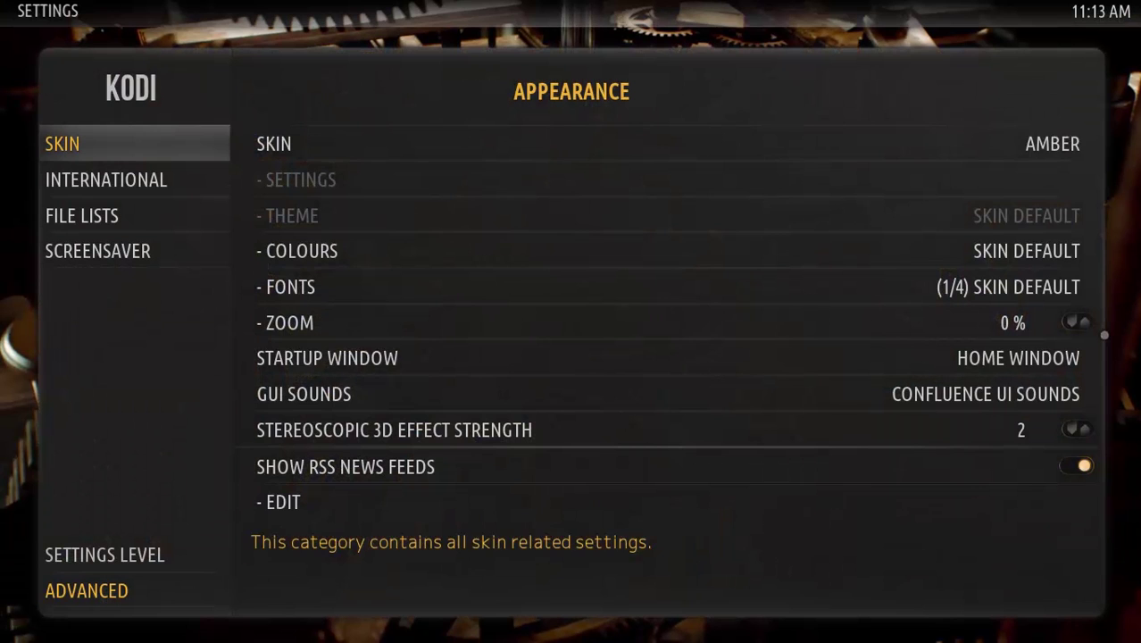
Step: Change the interface skin to Confluence, keep the change and return to the home screen
key("Right")
key("Down")
key("Up")
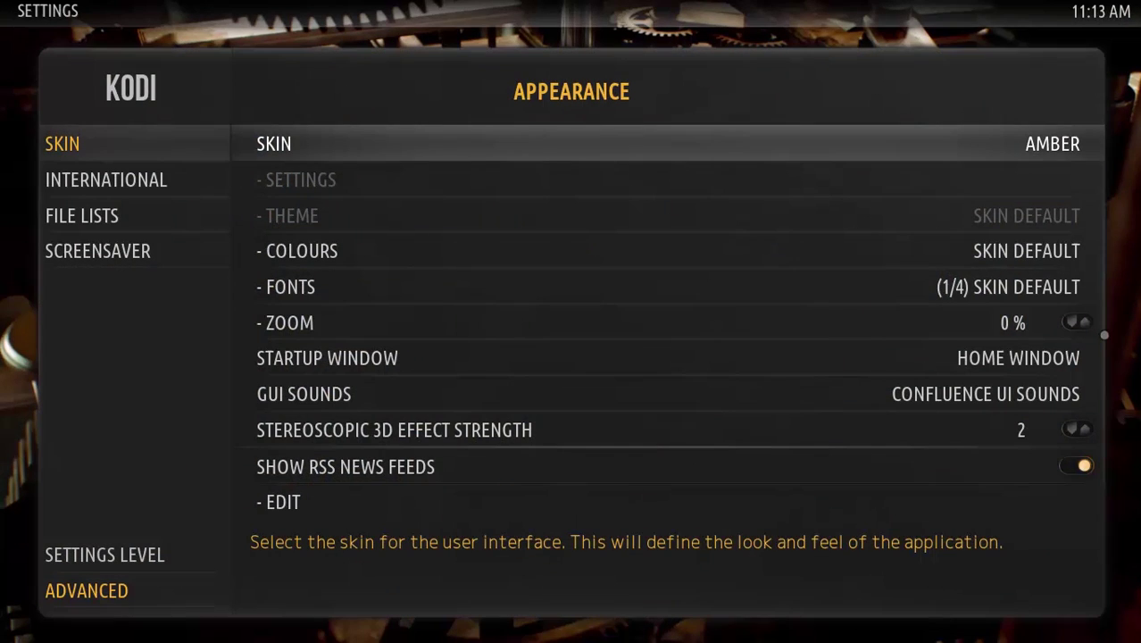
key("Return")
key("Down")
key("Return")
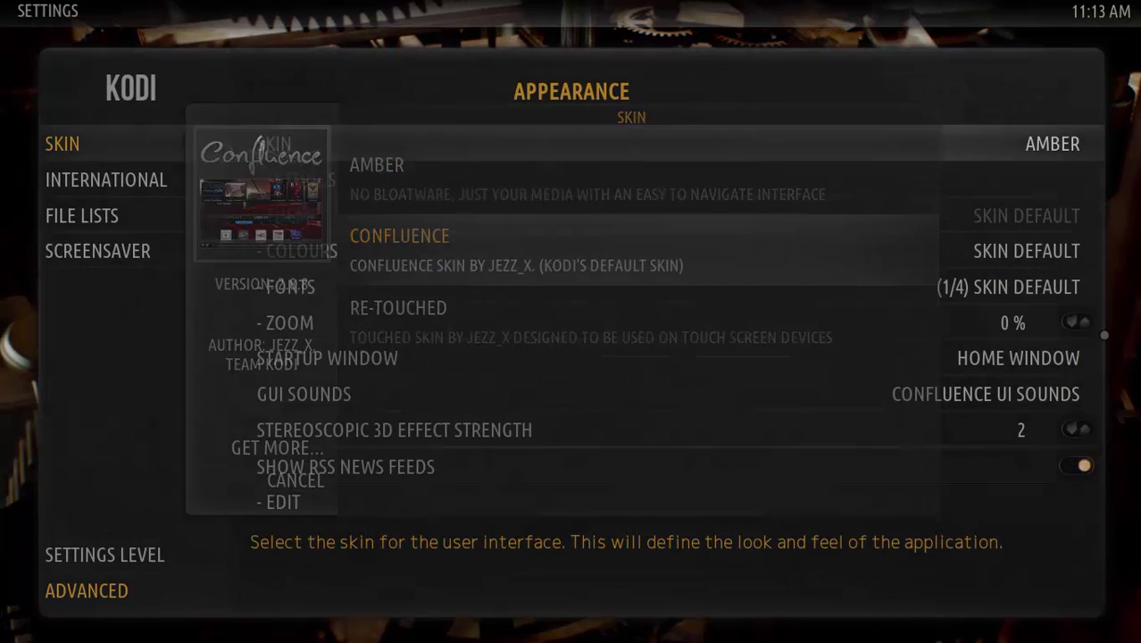
key("Left")
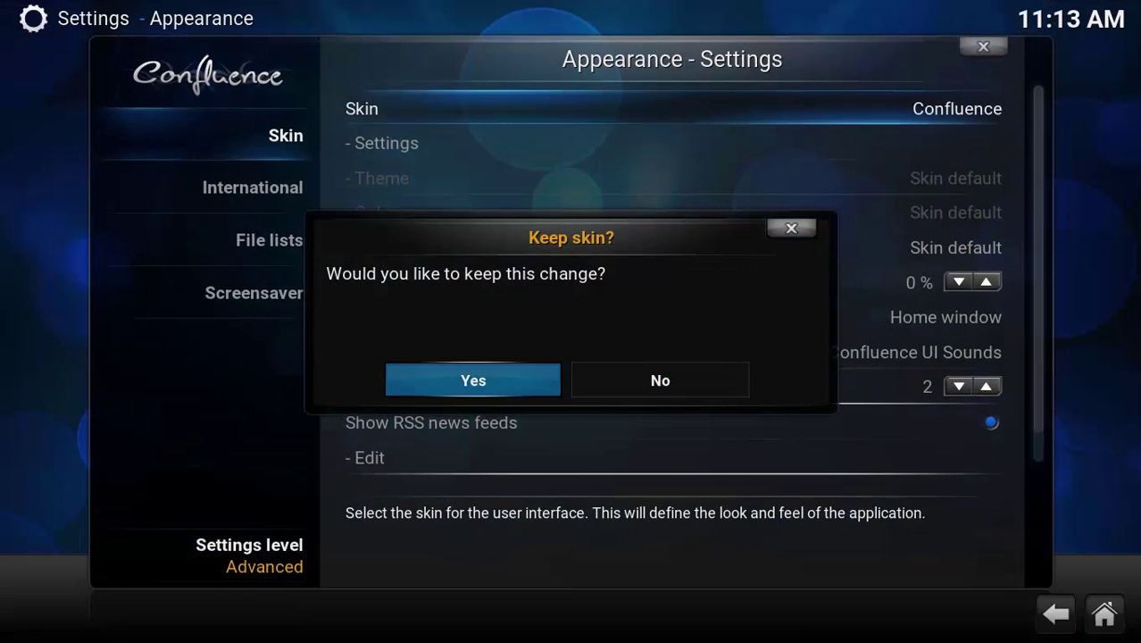
key("Return")
key("Escape")
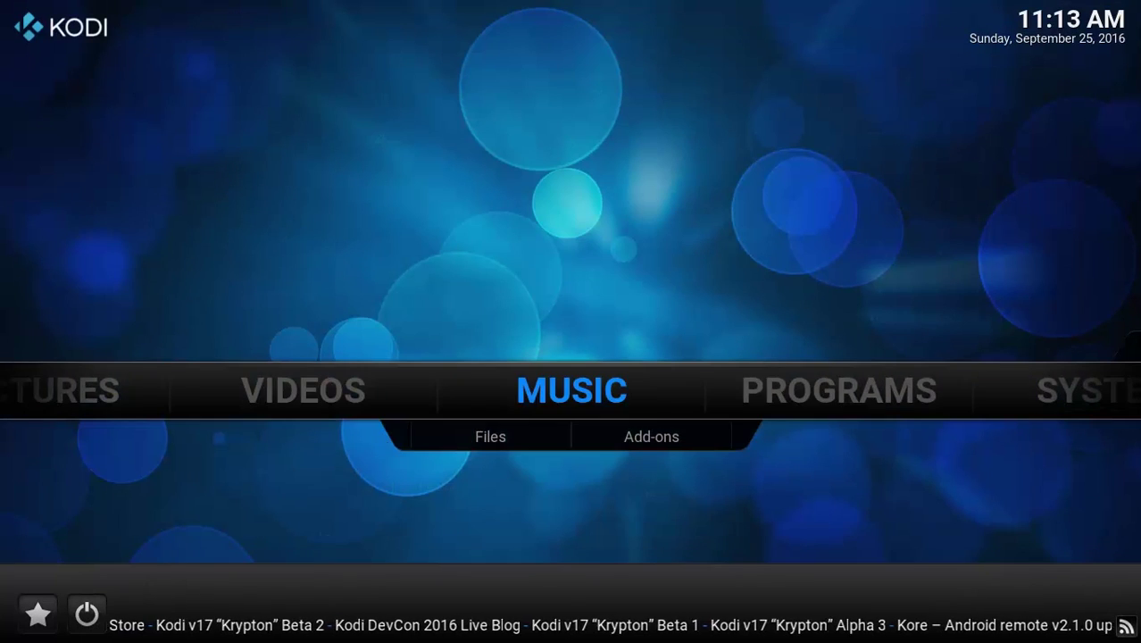
Step: View the installed picture add-ons and return to the home screen
key("Left")
key("Left")
key("Left")
key("Down")
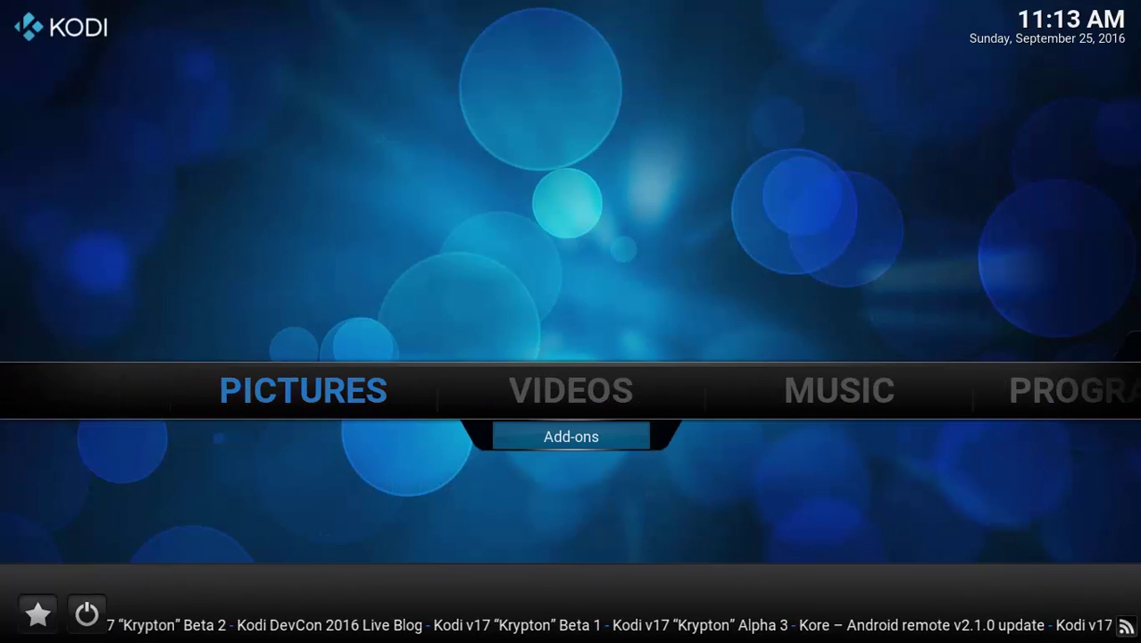
key("Return")
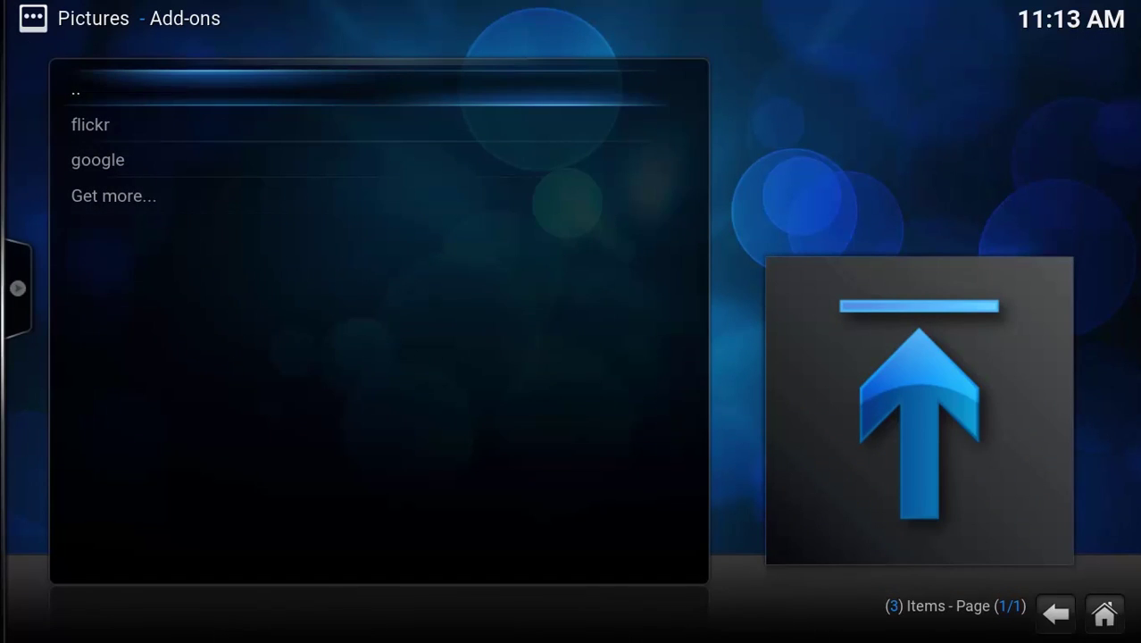
key("Escape")
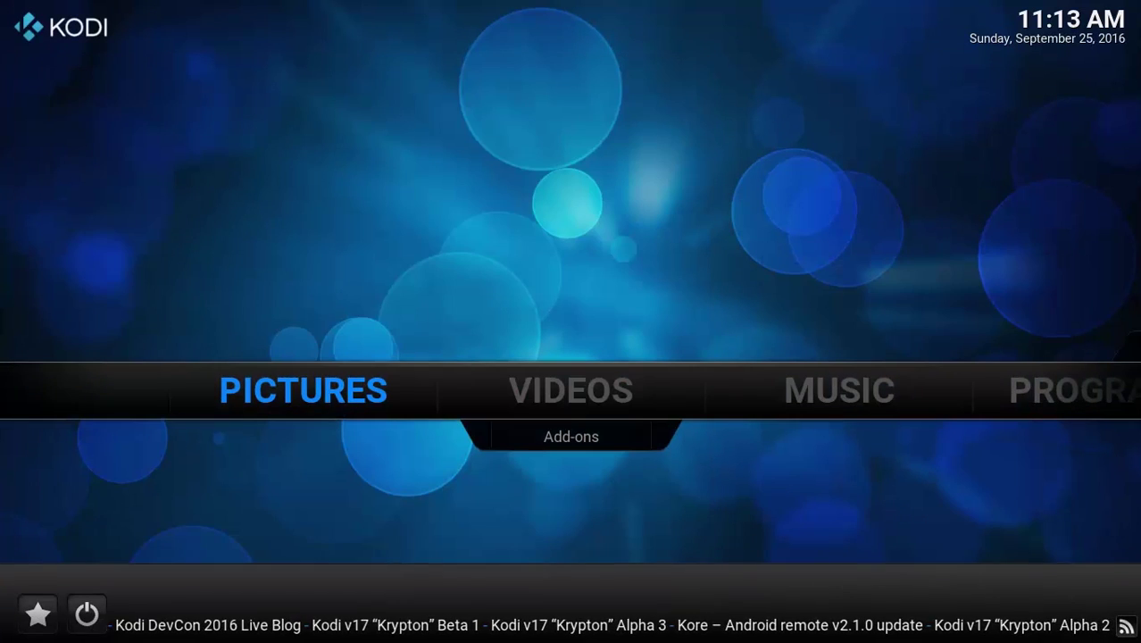
Step: Open the Videos add-ons and bring up the catalogue of further video add-ons to get
key("Right")
key("Down")
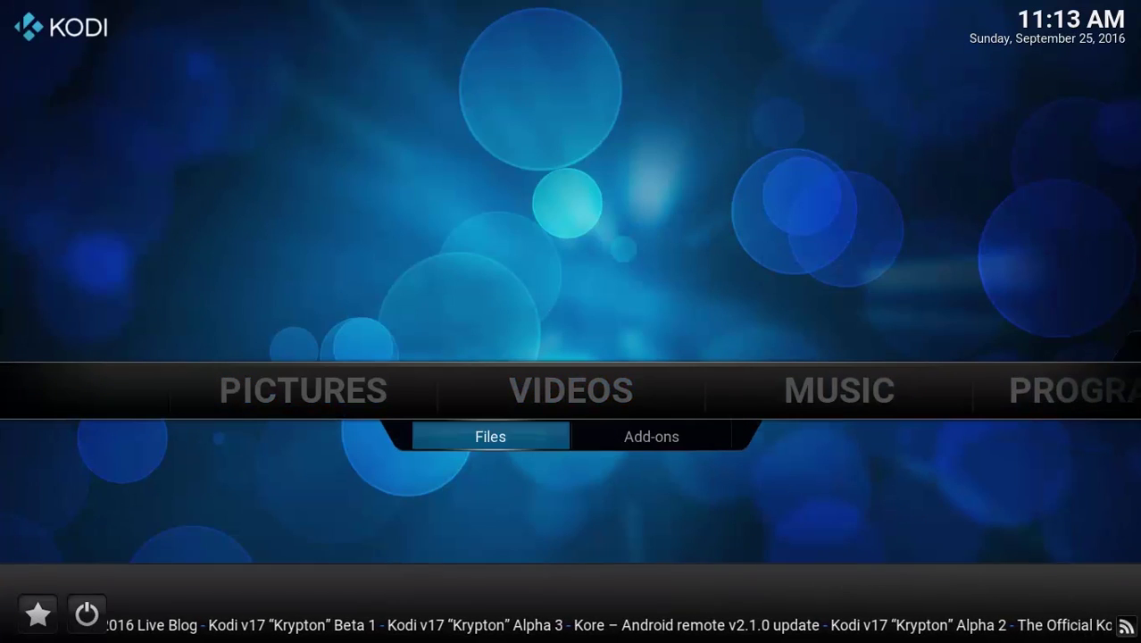
key("Right")
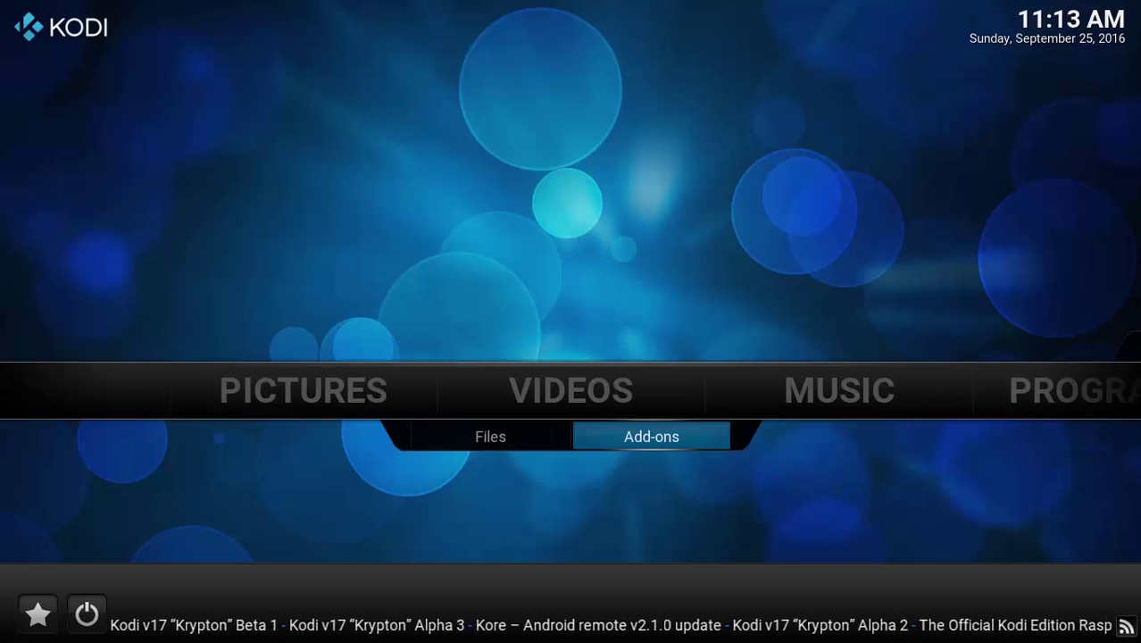
key("Return")
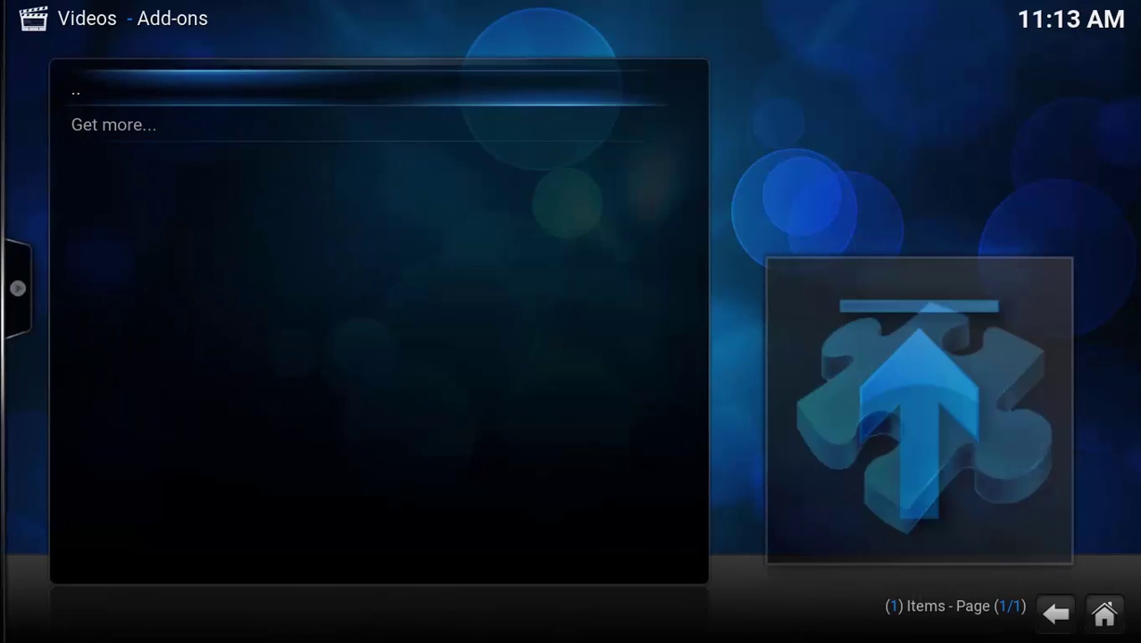
key("Return")
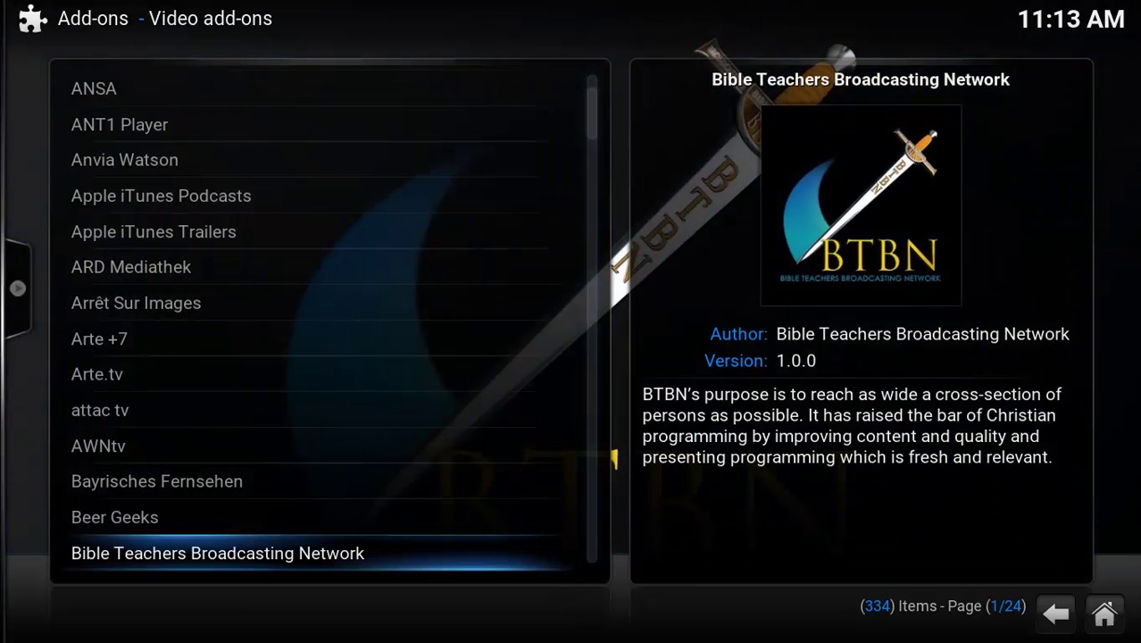
Step: Browse the catalogue of available video add-ons, checking both its start and end, and return to the home screen
key("Up")
key("Up")
key("Up")
key("Up")
key("Up")
key("Up")
key("Up")
key("Up")
key("Up")
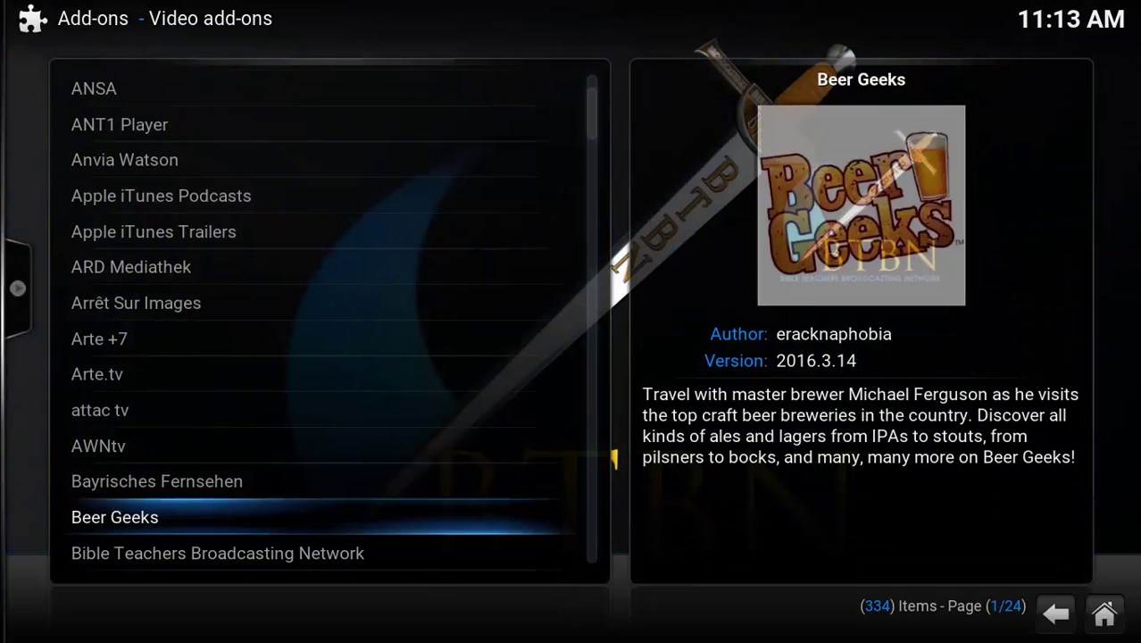
key("Up")
key("Up")
key("Up")
key("Up")
key("Up")
key("Up")
key("Up")
key("Up")
key("Up")
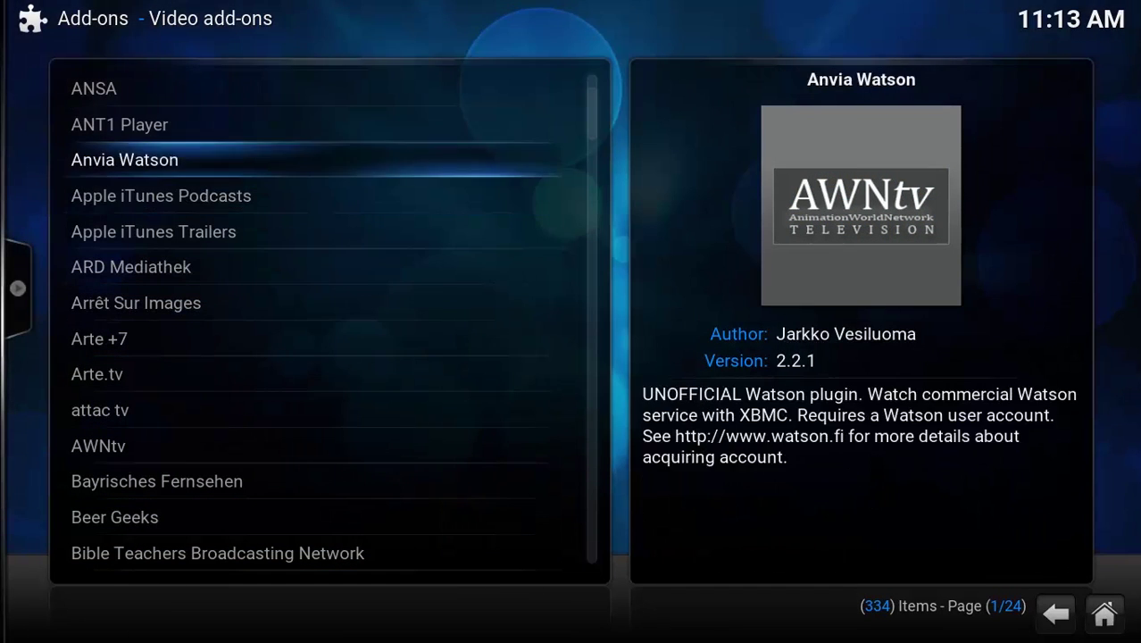
key("Up")
key("Up")
key("Up")
key("Up")
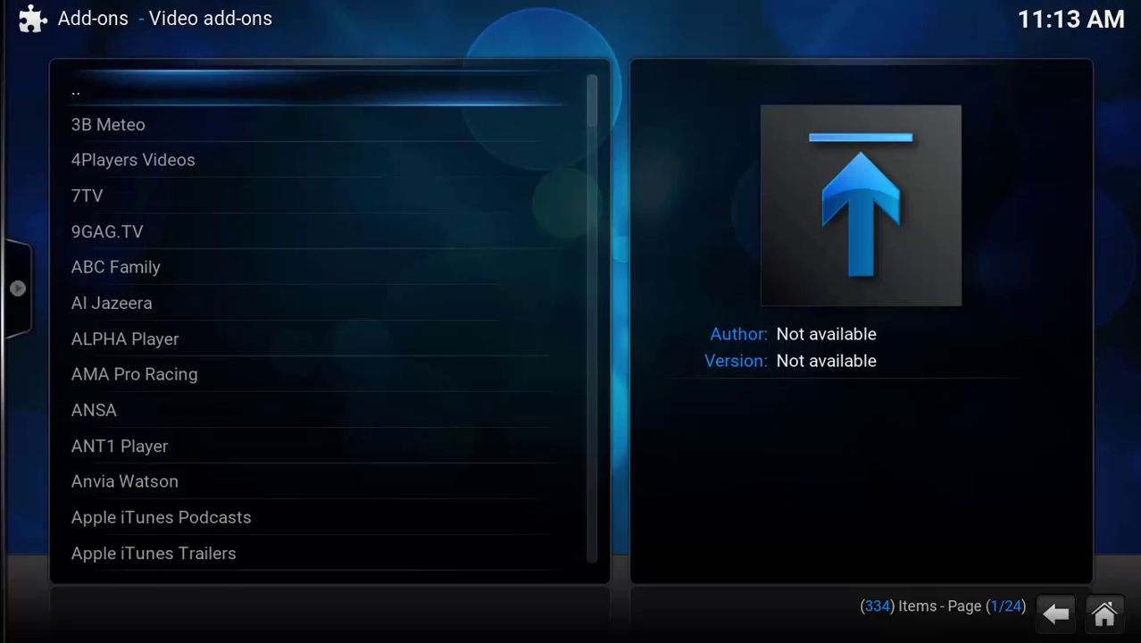
key("Up")
key("Up")
key("Up")
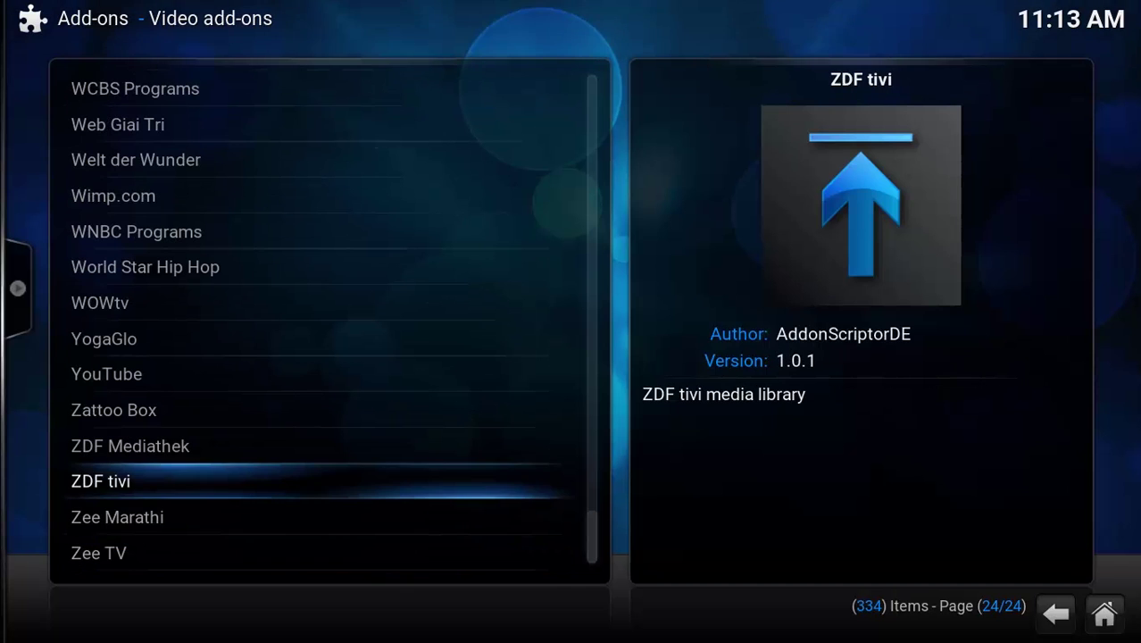
key("Down")
key("Down")
key("Down")
key("Down")
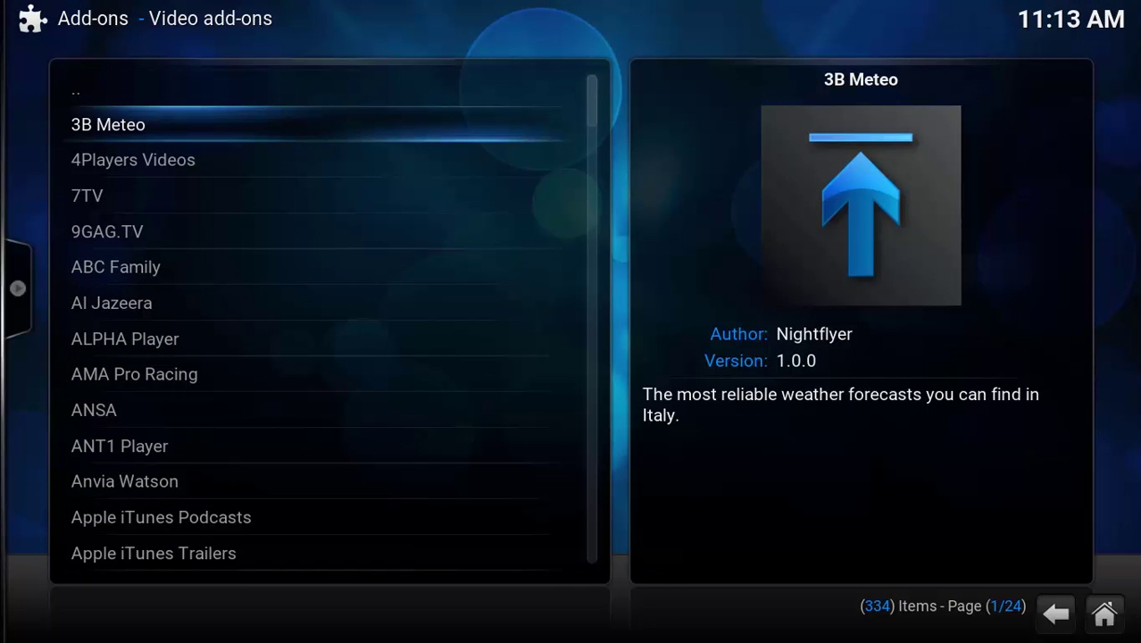
key("BackSpace")
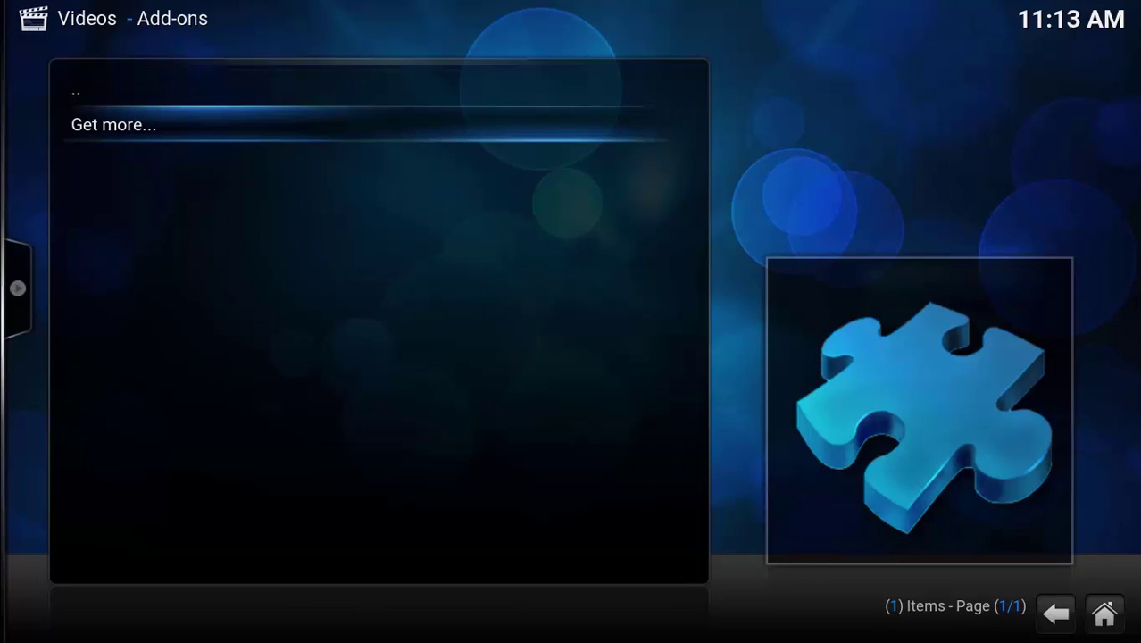
key("BackSpace")
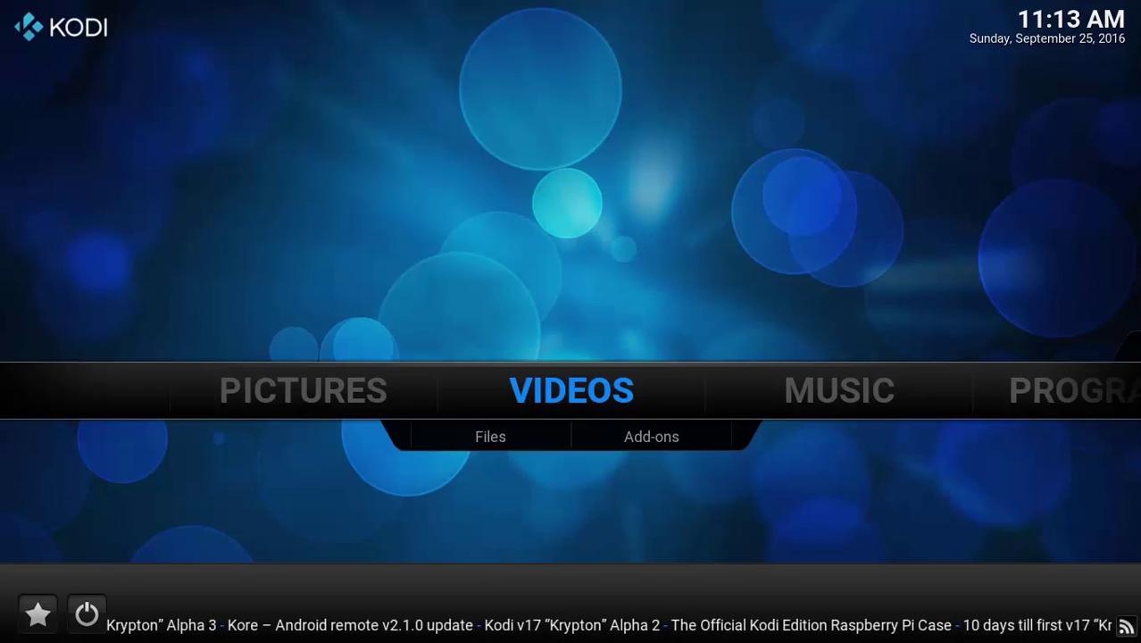
Step: Open the File manager from the home screen's System section
key("Right")
key("Right")
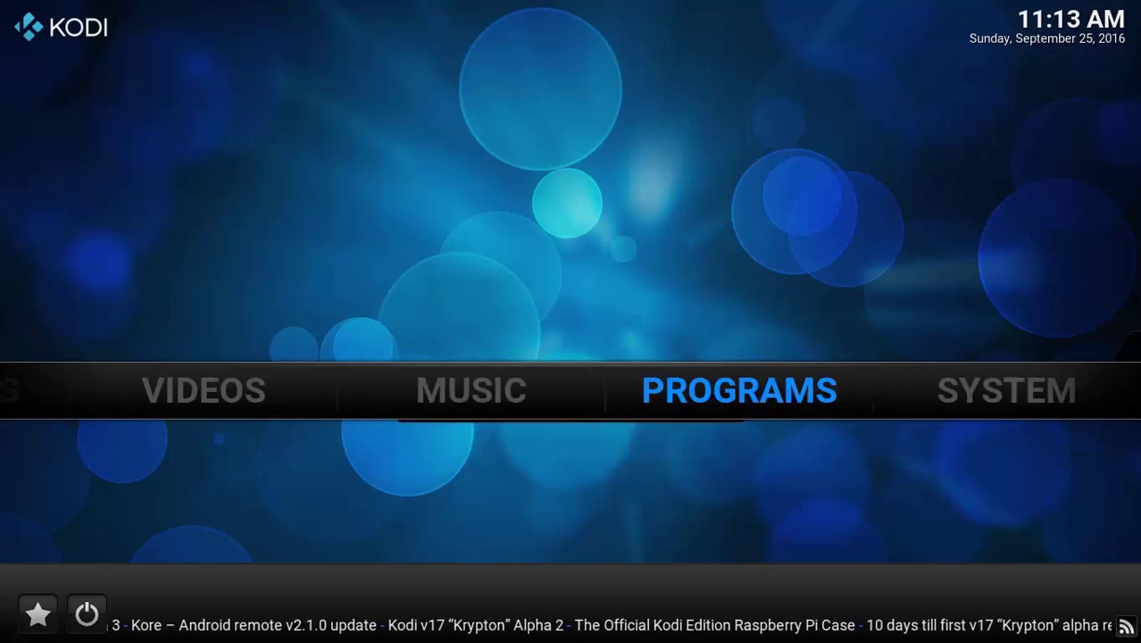
key("Right")
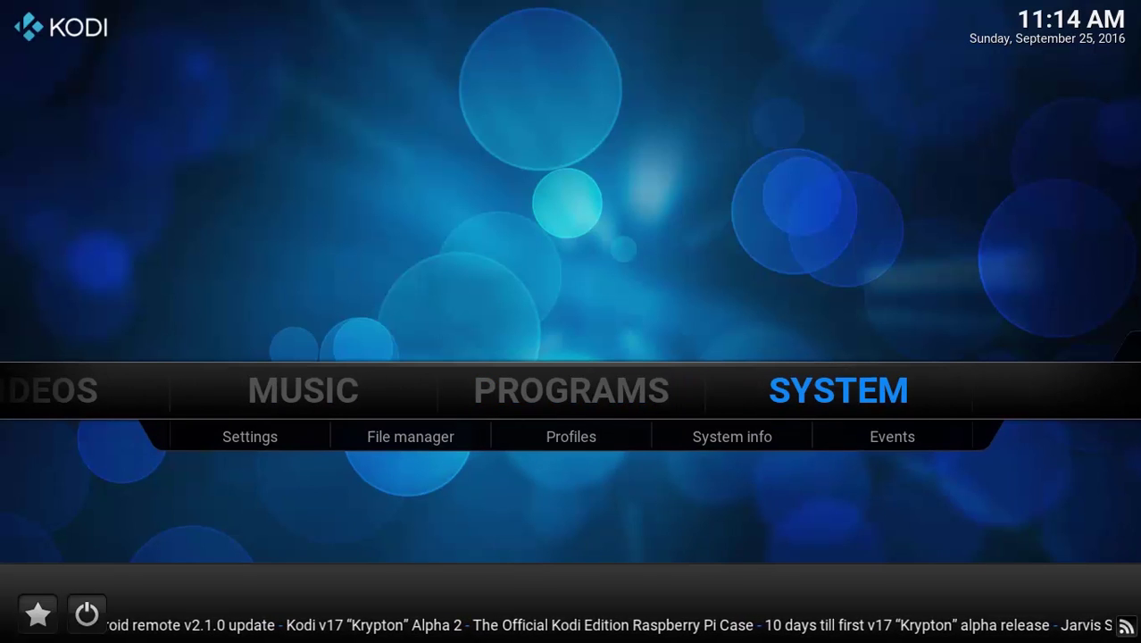
key("Down")
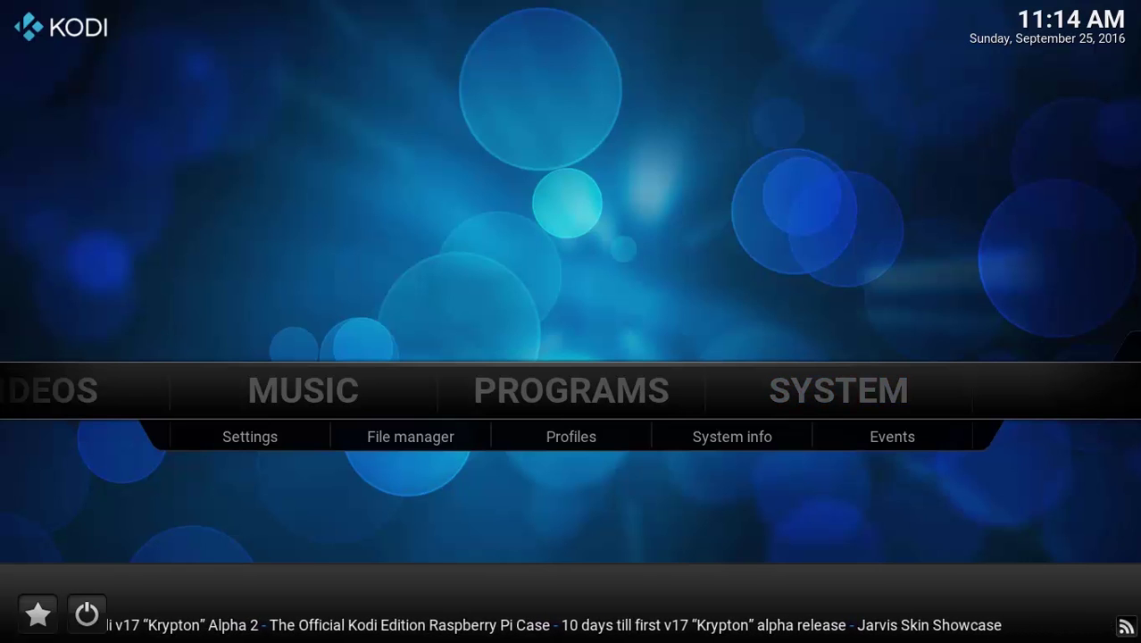
key("Up")
key("Down")
key("Right")
key("Return")
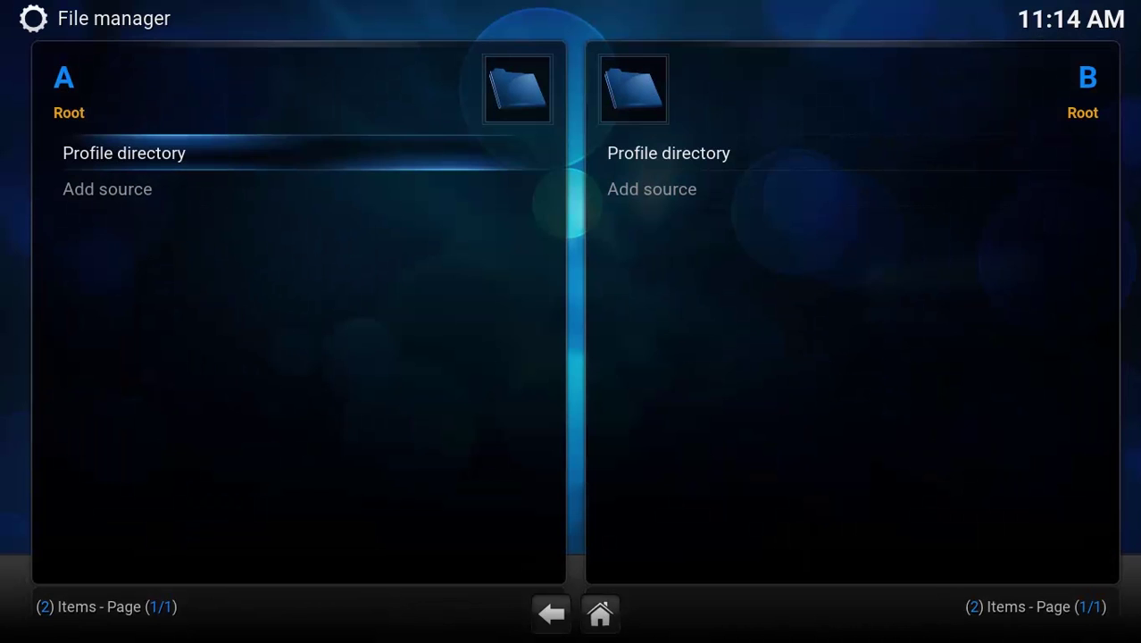
key("Down")
key("Return")
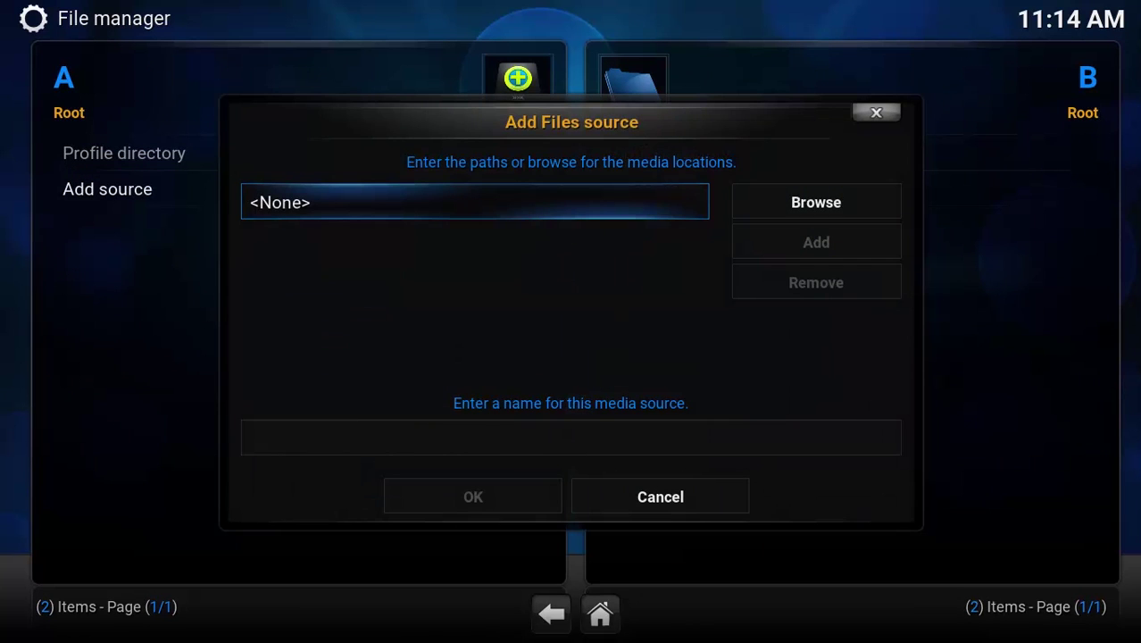
key("Return")
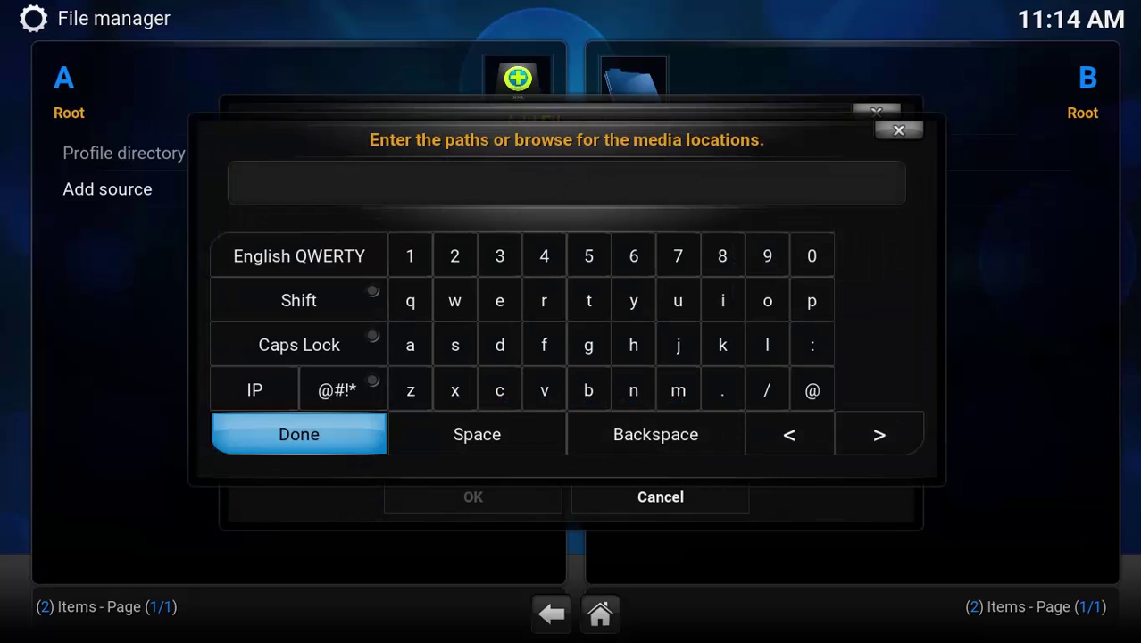
type("http://fusion")
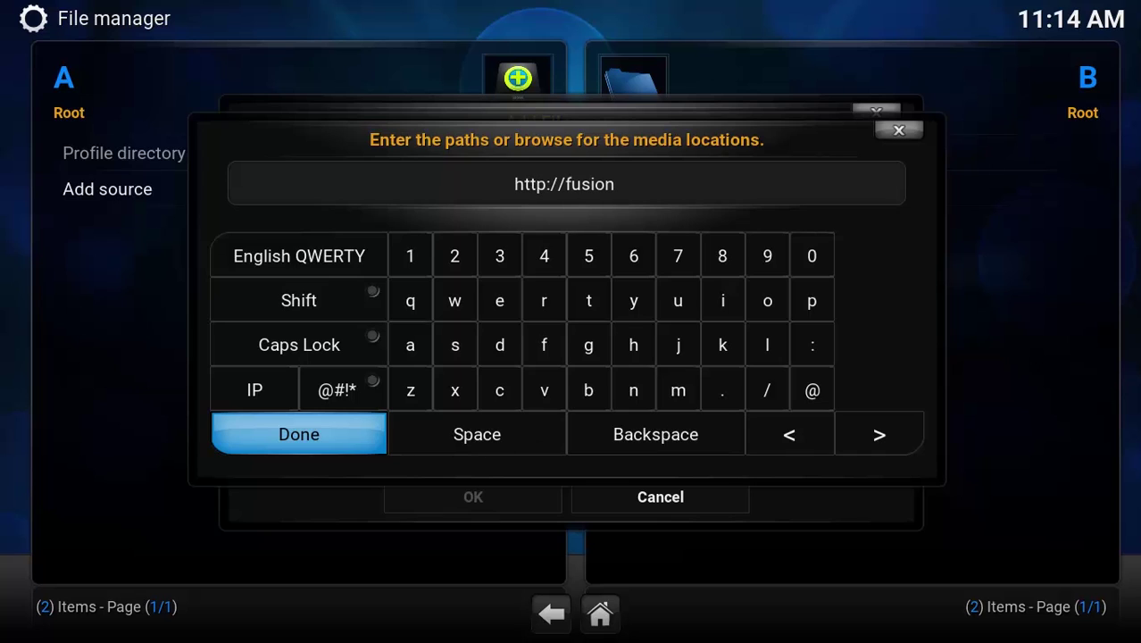
type(".tvad")
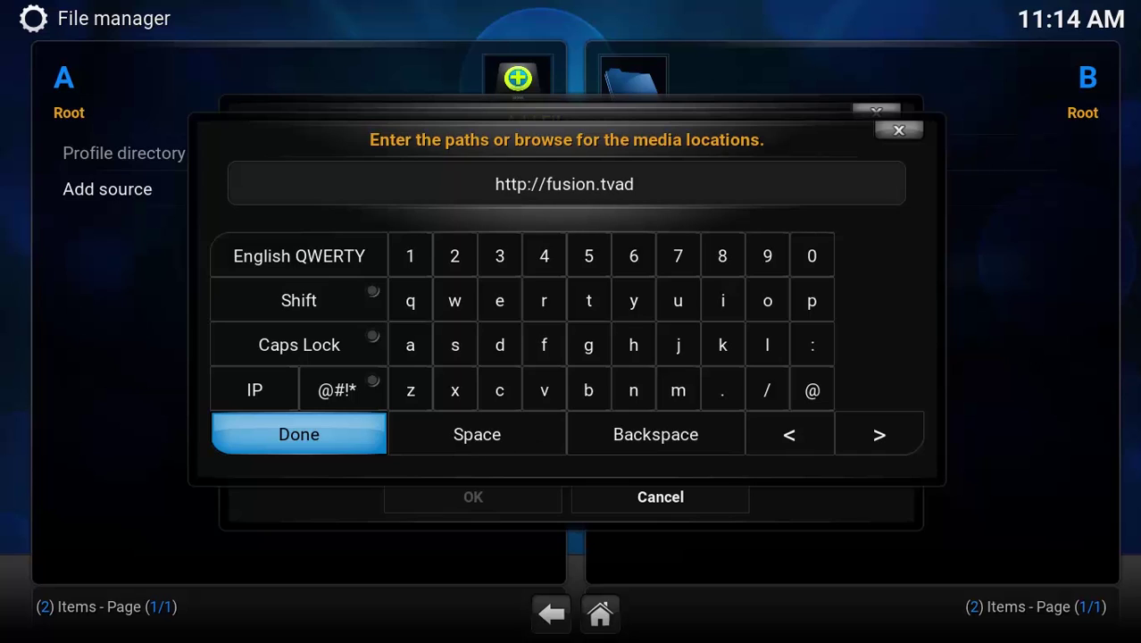
type("d")
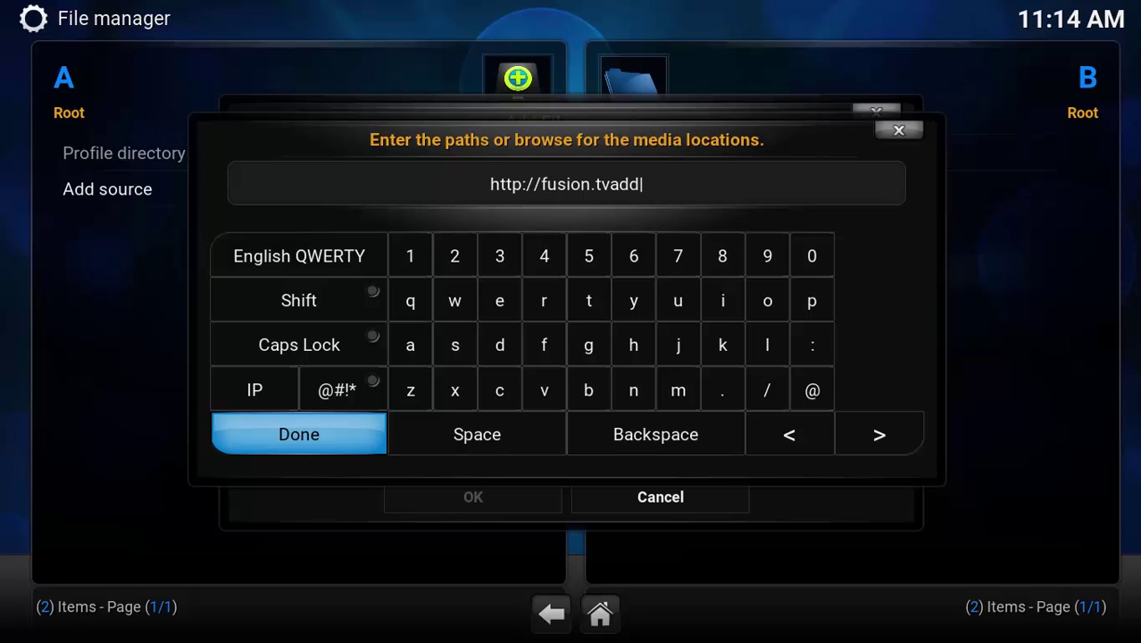
type("ons.")
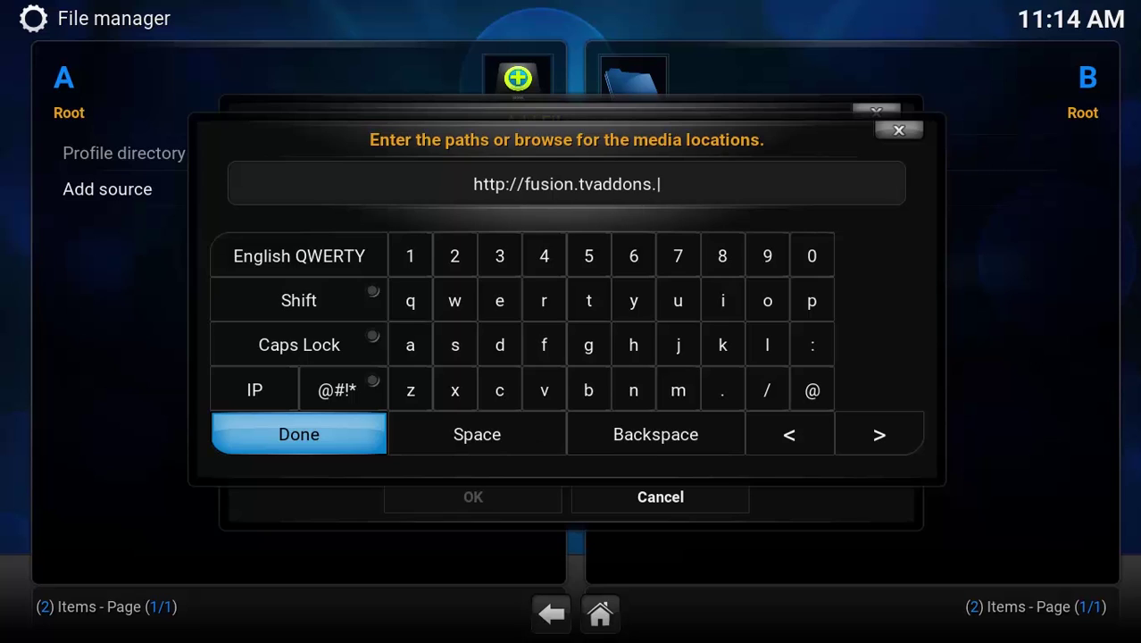
type("ag")
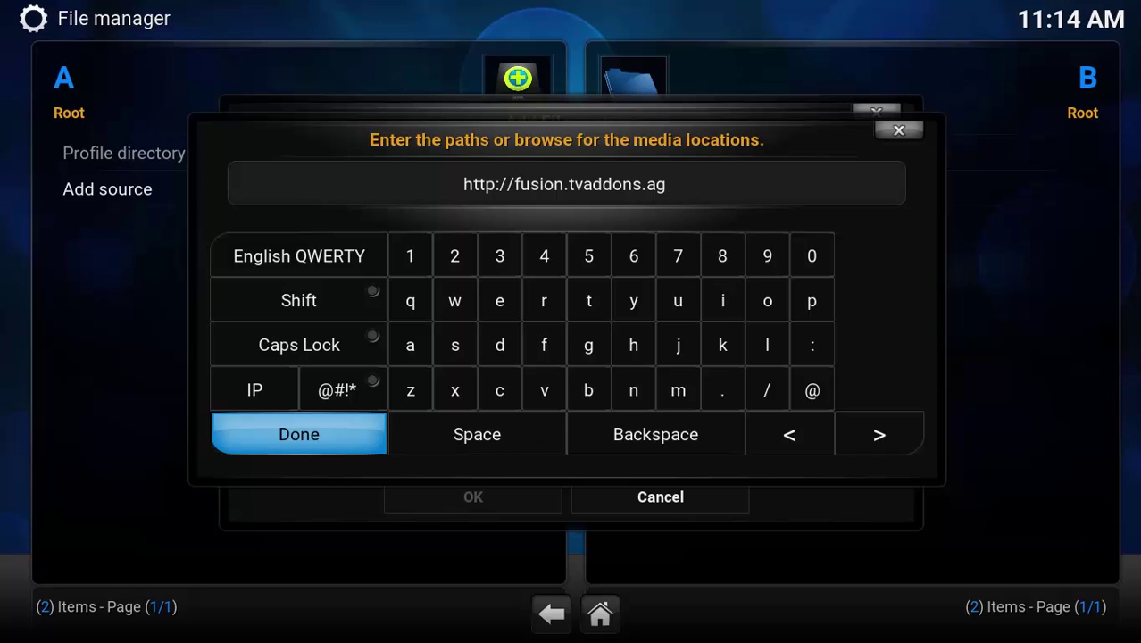
type("/")
key("Return")
Step: Name the new media source Fusion and save it
left_click(571, 437)
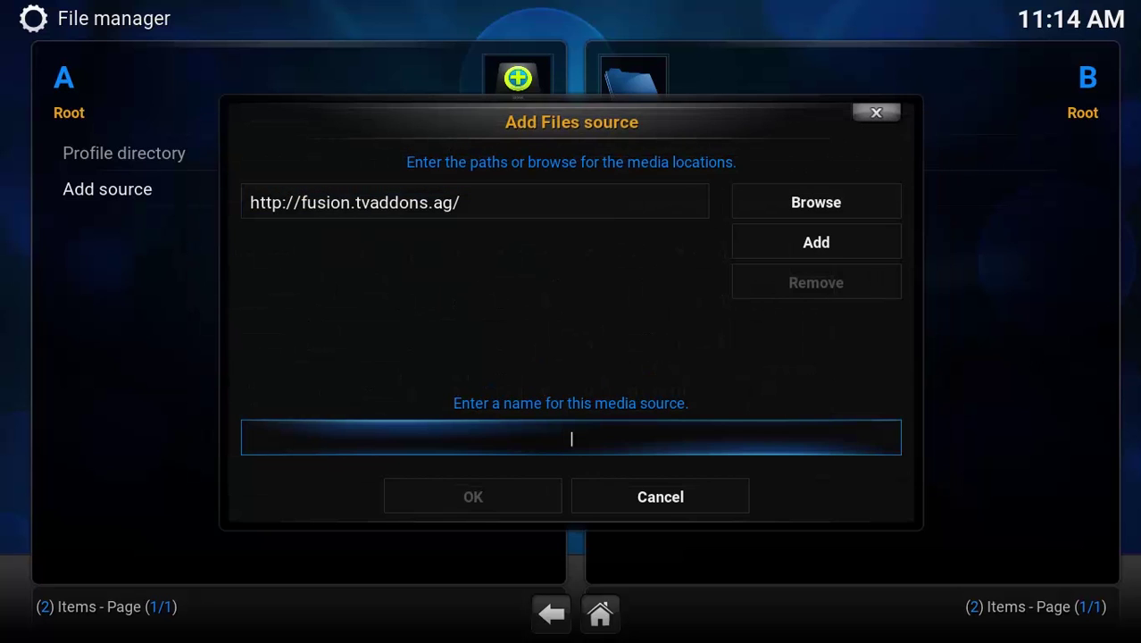
type("Fusion")
key("Down")
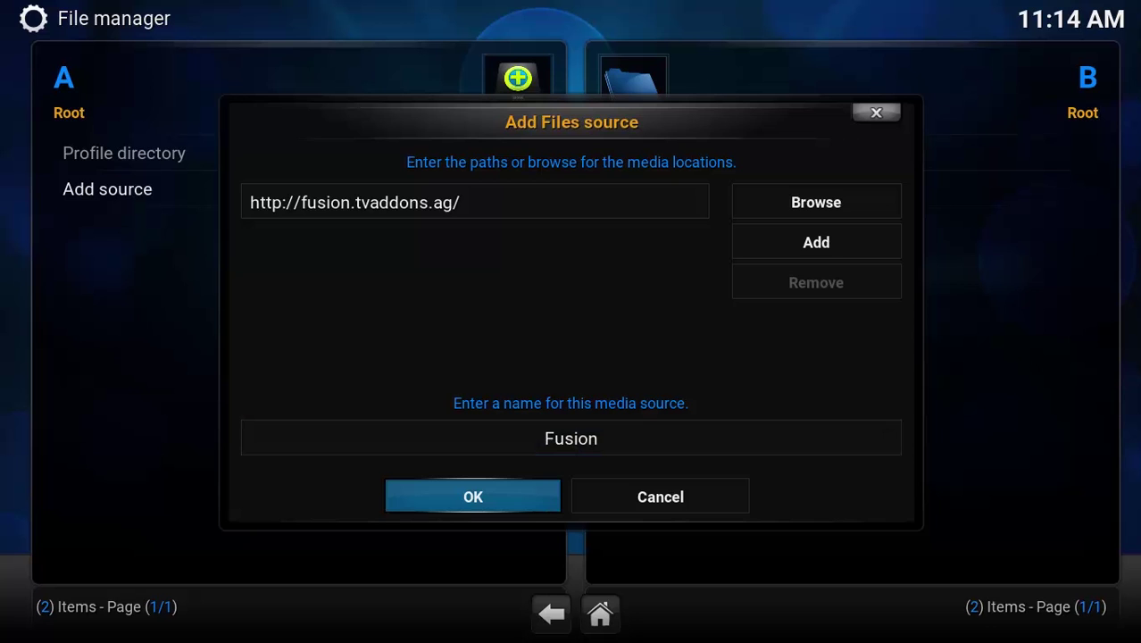
key("Return")
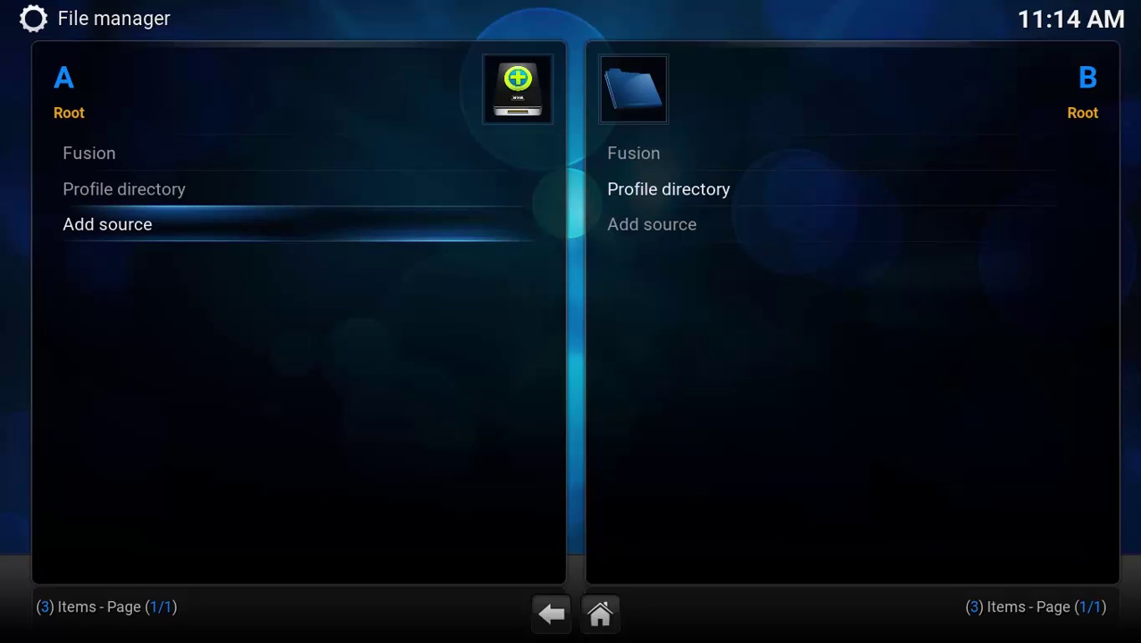
Step: Leave the File manager and open the Add-ons section of the system settings
key("Escape")
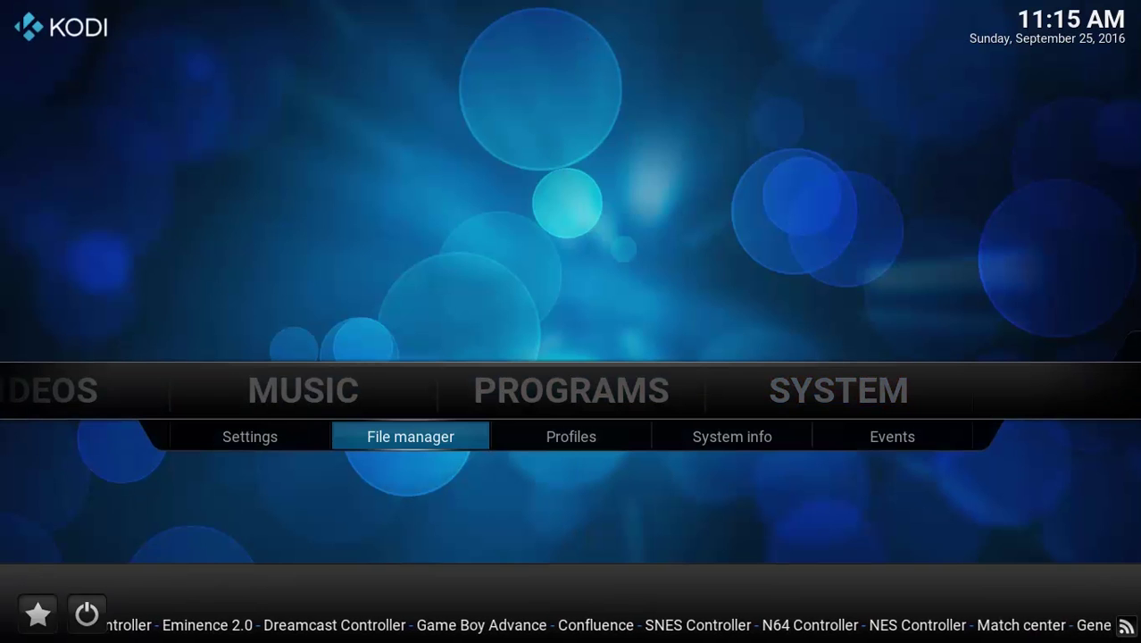
key("Left")
key("Return")
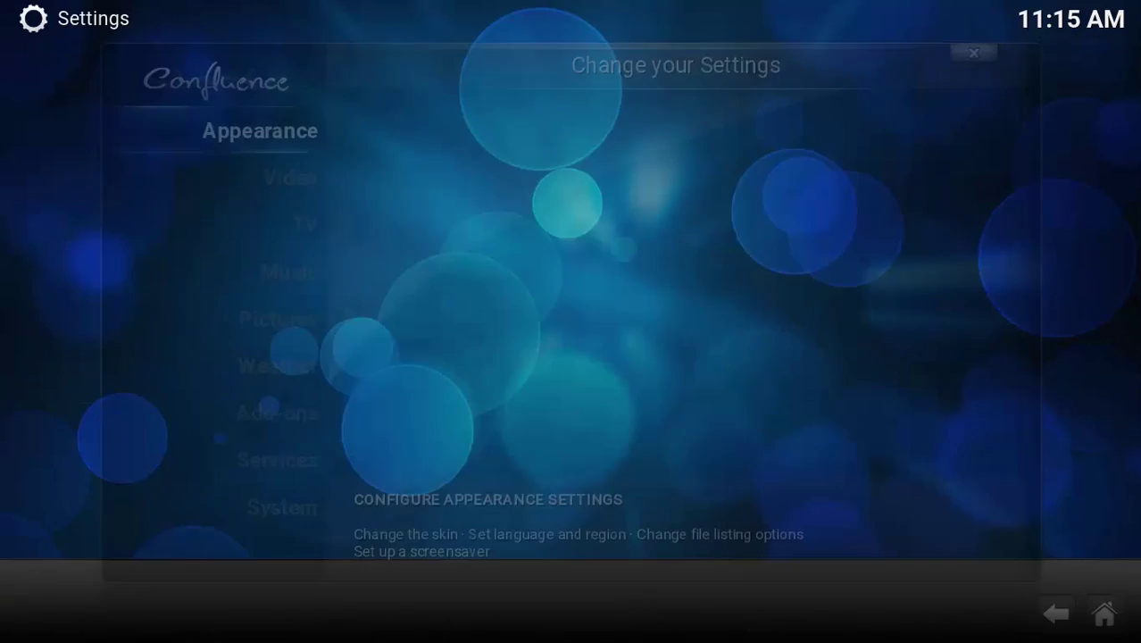
key("Down")
key("Down")
key("Down")
key("Down")
key("Down")
key("Down")
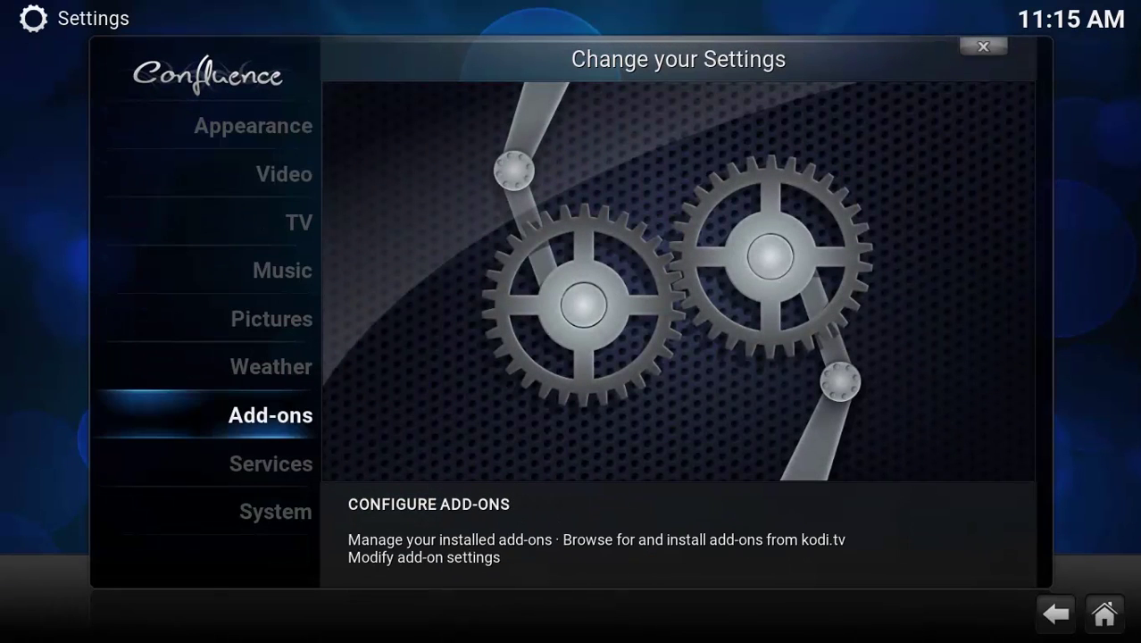
key("Return")
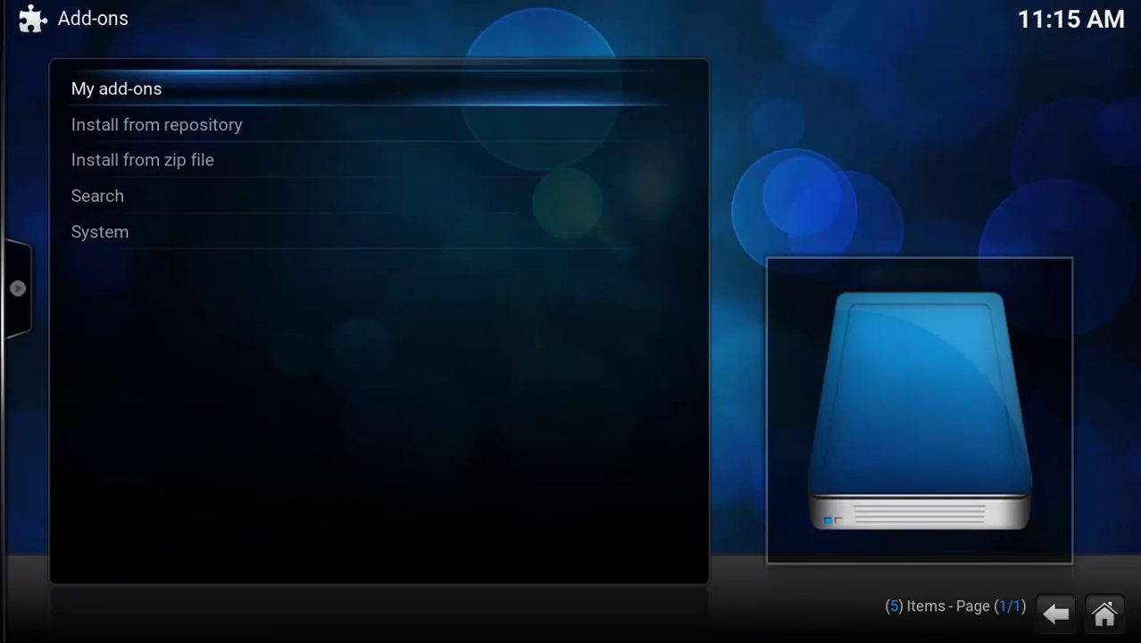
Step: Start installing an add-on from a zip file and open the Fusion source
key("Down")
key("Down")
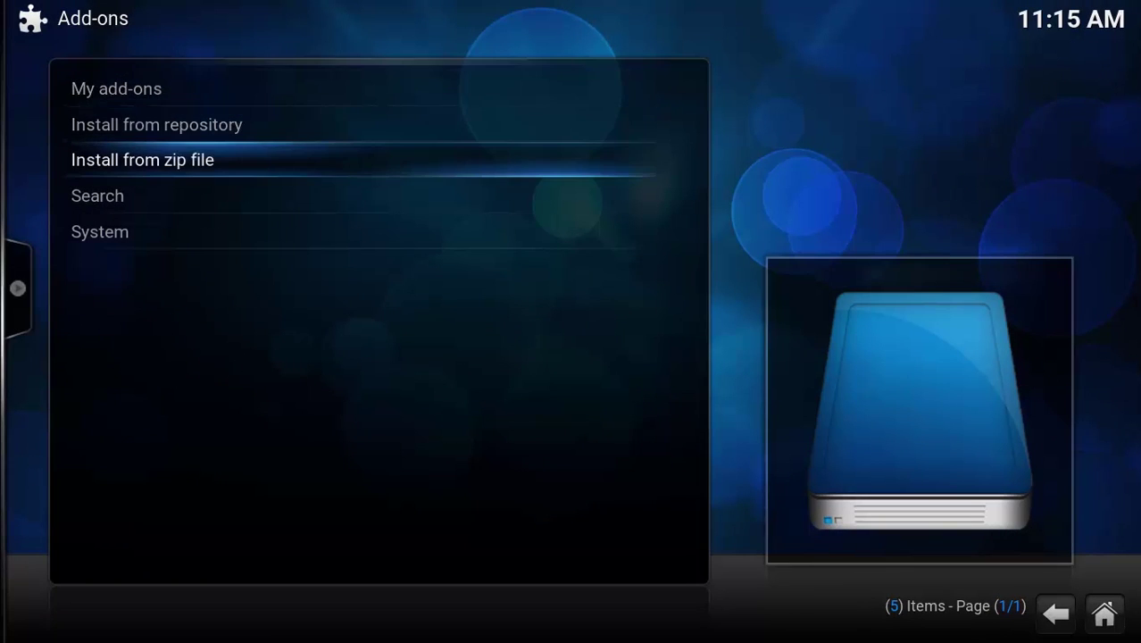
key("Escape")
key("Return")
key("Return")
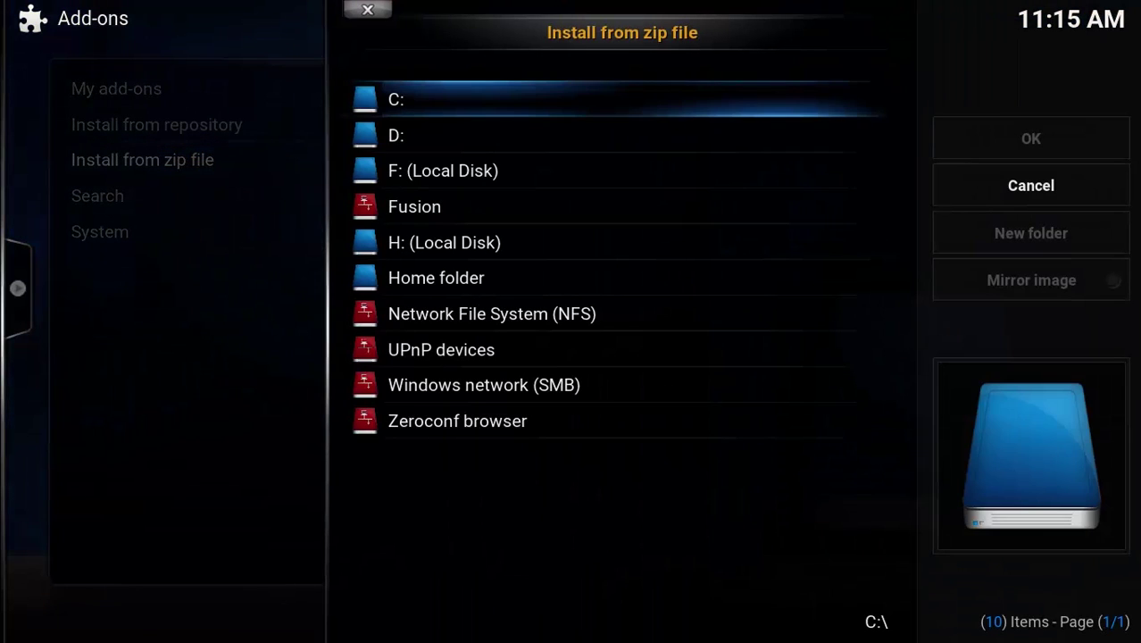
key("Down")
key("Down")
key("Down")
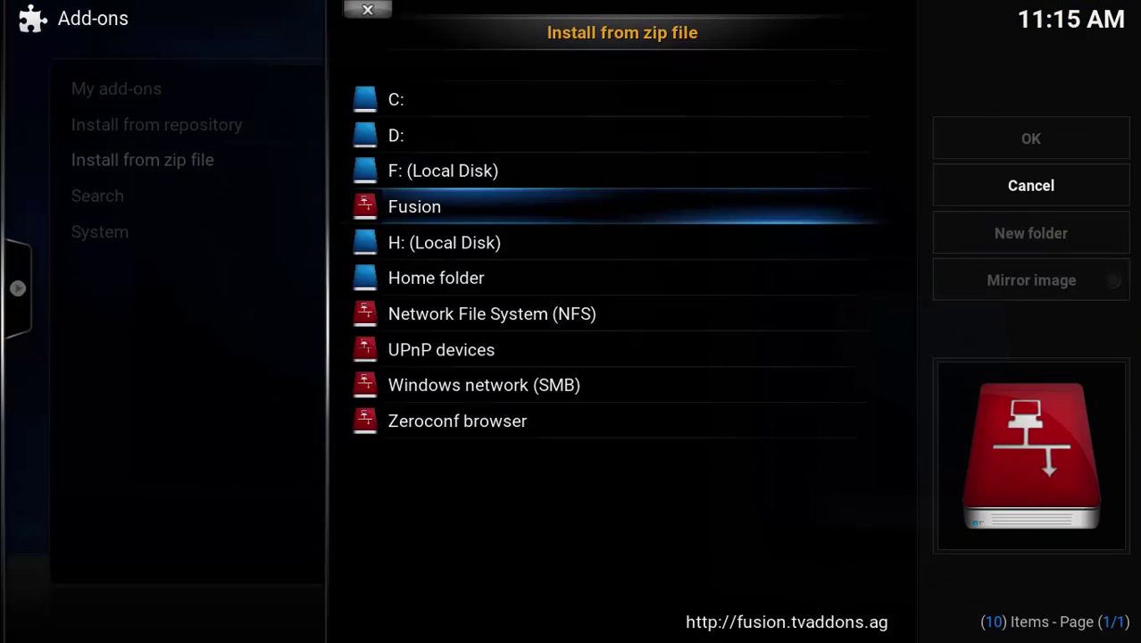
key("Return")
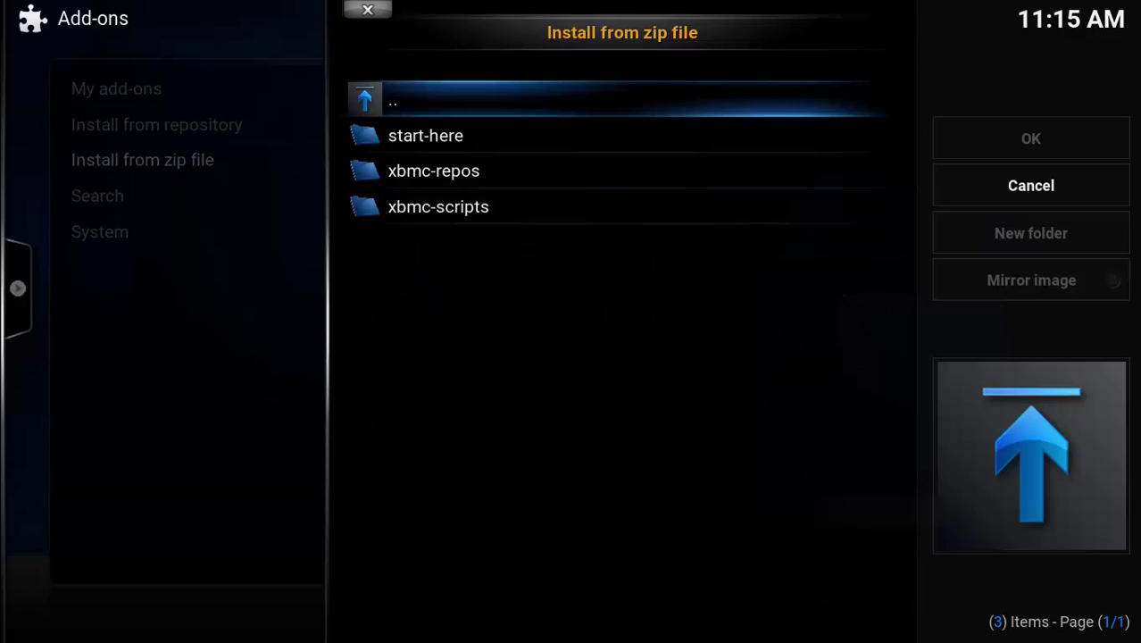
Step: Open the english folder inside xbmc-repos
key("Down")
key("Down")
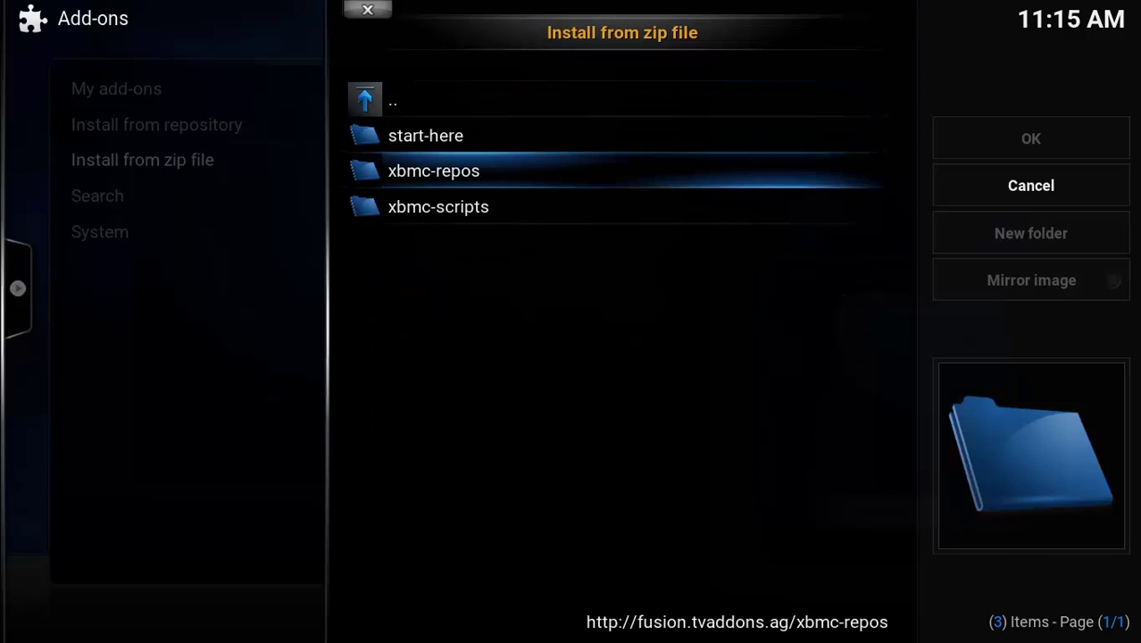
key("Return")
key("Down")
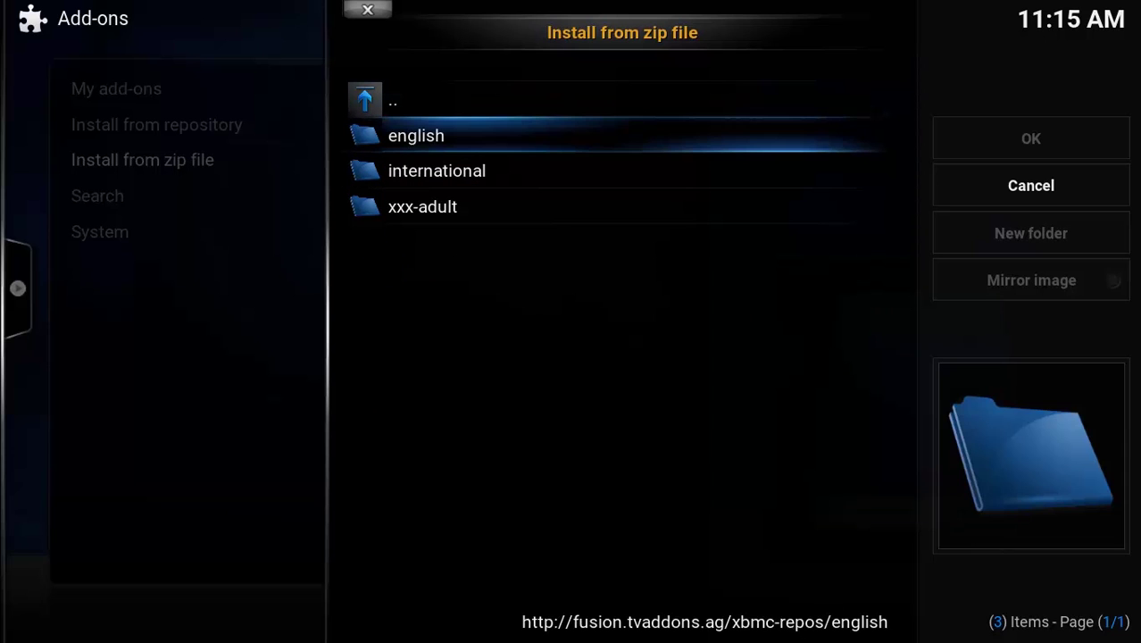
key("Return")
Step: Find repository.tknorris.release-1.0.2.zip near the end of the repository list and install it
key("Down")
key("Down")
key("Down")
key("Down")
key("Down")
key("Down")
key("Down")
key("Down")
key("Down")
key("Down")
key("Down")
key("Down")
key("Down")
key("Down")
key("Down")
key("Down")
key("Down")
key("Down")
key("Down")
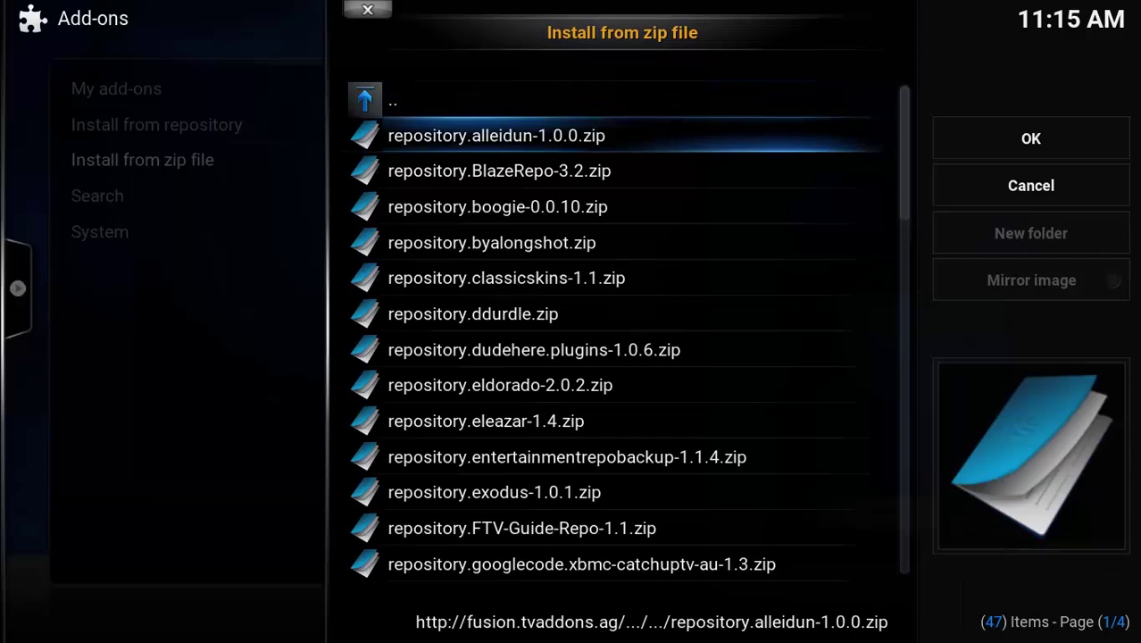
key("Down")
key("Down")
key("Down")
key("Down")
key("Down")
key("Down")
key("Down")
key("Down")
key("Down")
key("Down")
key("Down")
key("Down")
key("Down")
key("Down")
key("Down")
key("Down")
key("Down")
key("Down")
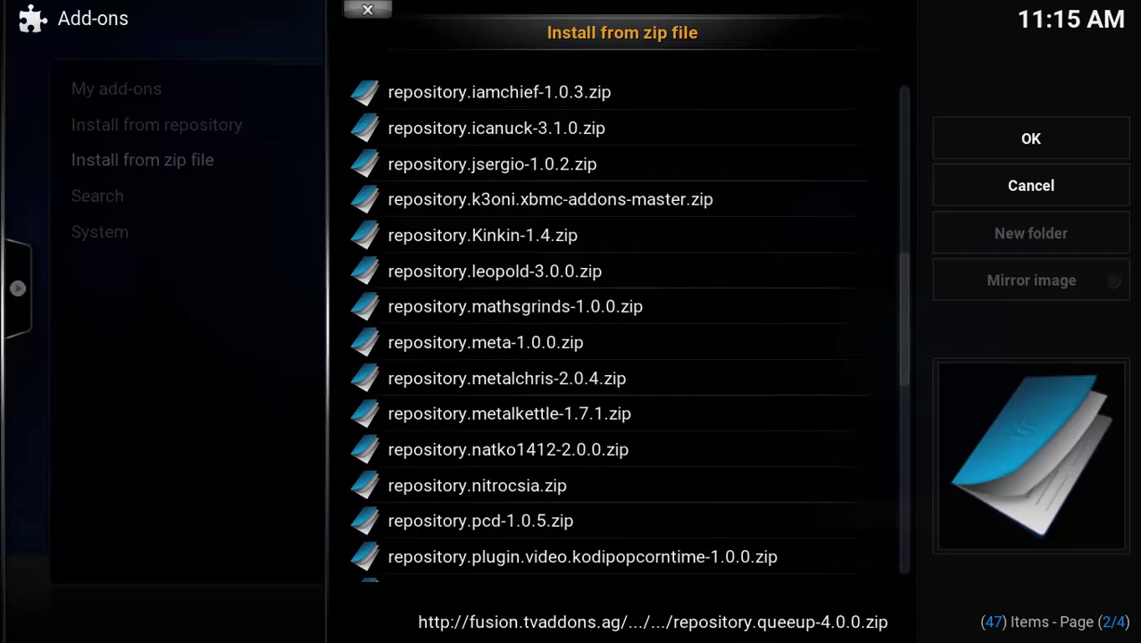
key("Down")
key("Down")
key("Down")
key("Down")
key("Down")
key("Down")
key("Down")
key("Down")
key("Down")
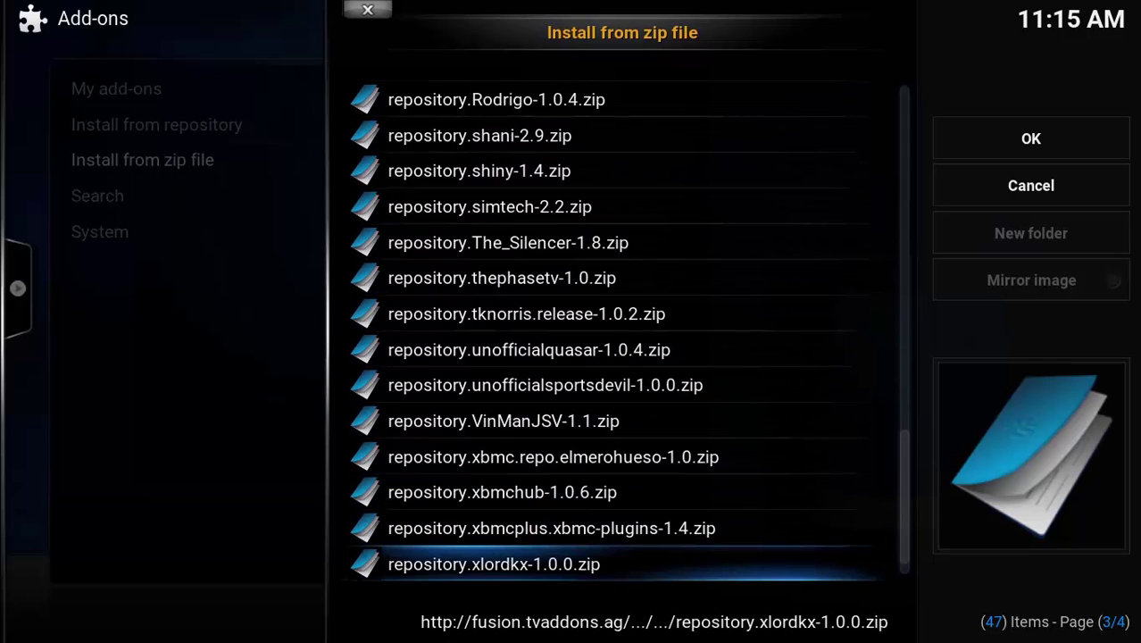
key("Down")
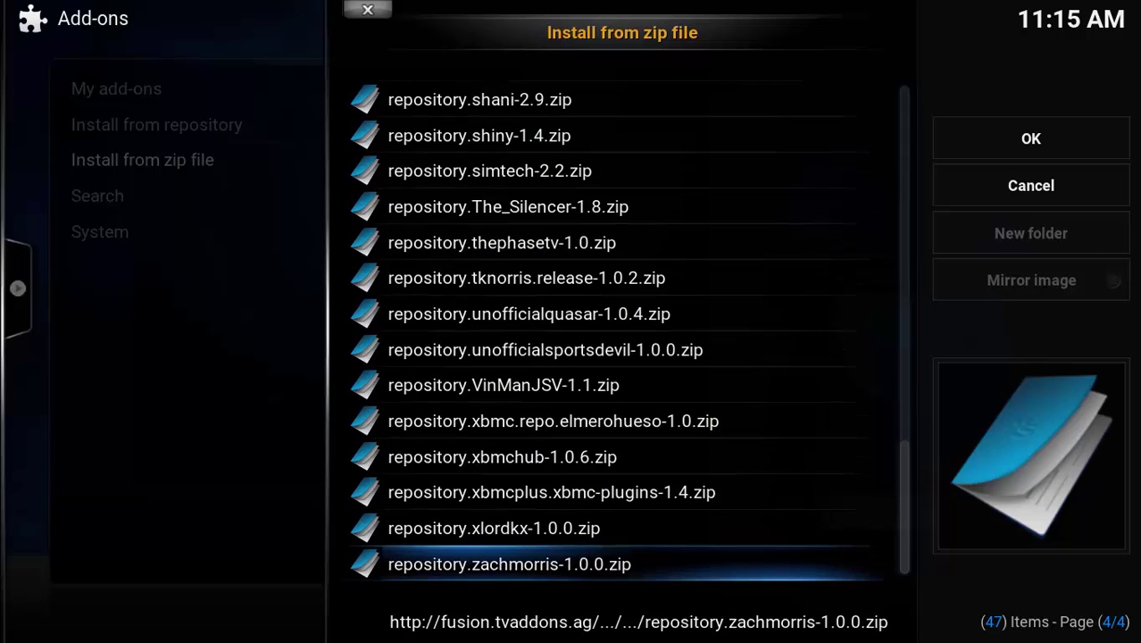
key("Down")
key("Up")
key("Up")
key("Up")
key("Up")
key("Up")
key("Up")
key("Up")
key("Up")
key("Up")
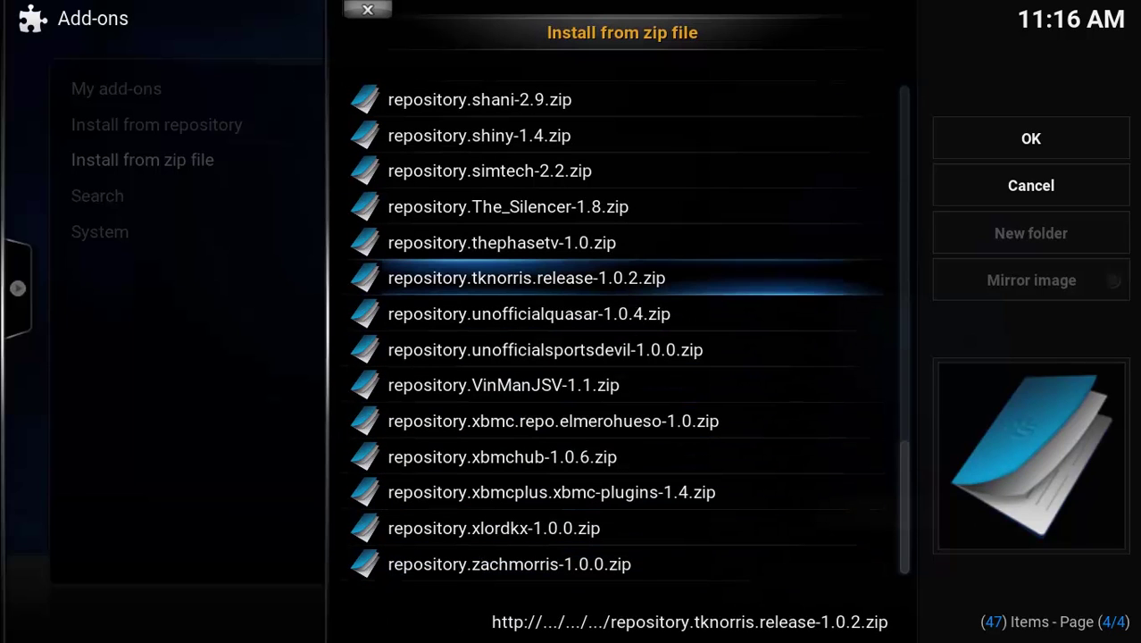
key("Return")
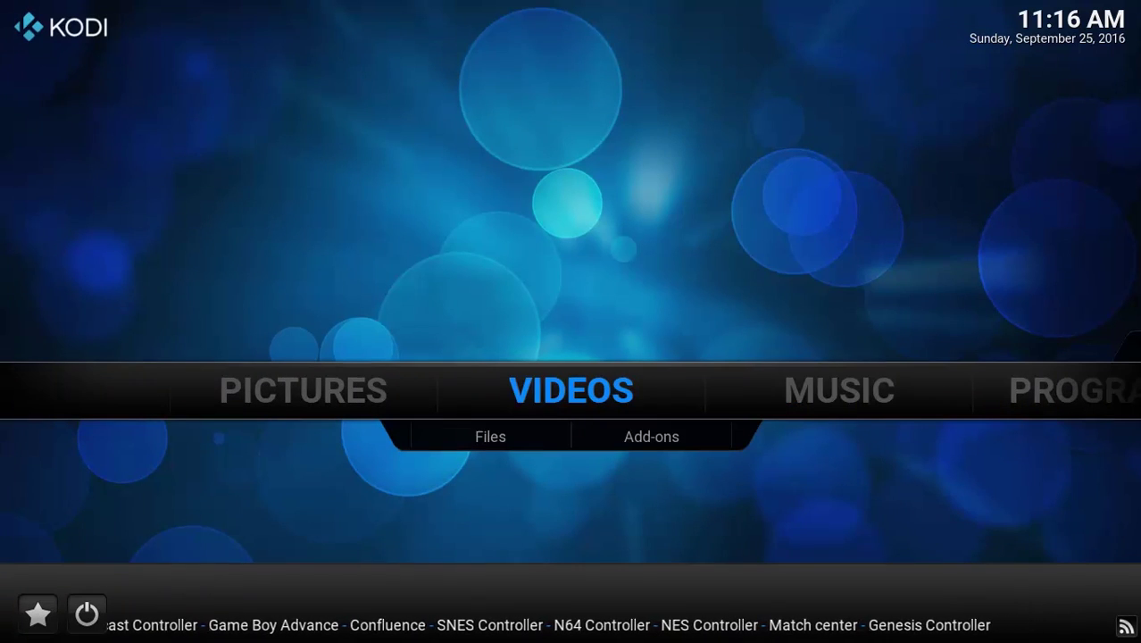
Step: Open the catalogue of further video add-ons from the Videos section and install 1Channel
key("Down")
key("Right")
key("Return")
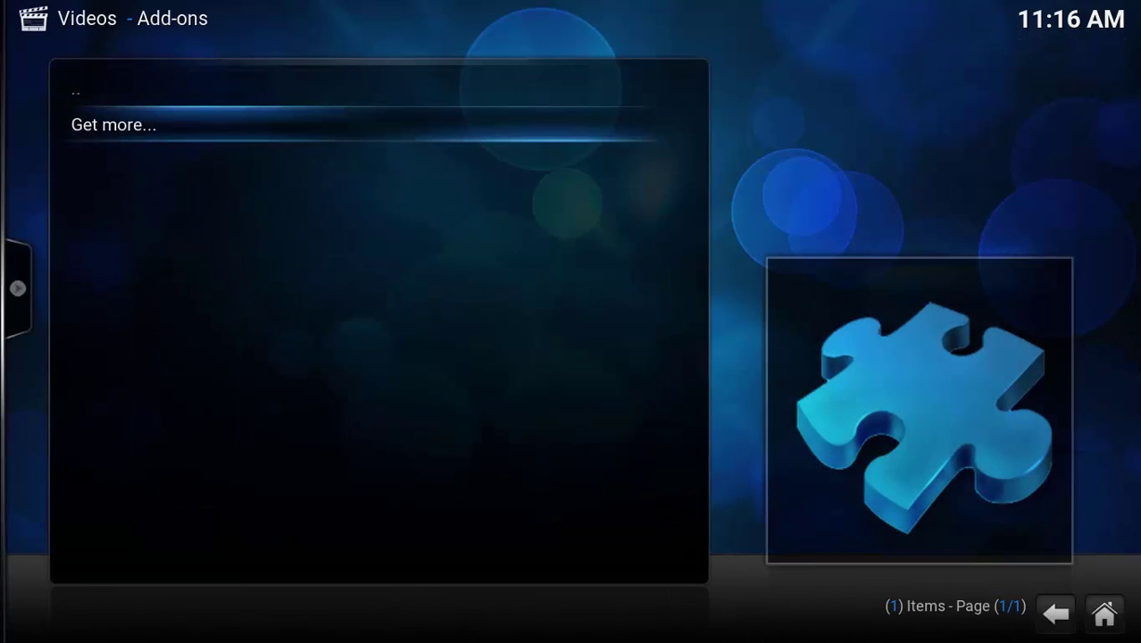
key("Return")
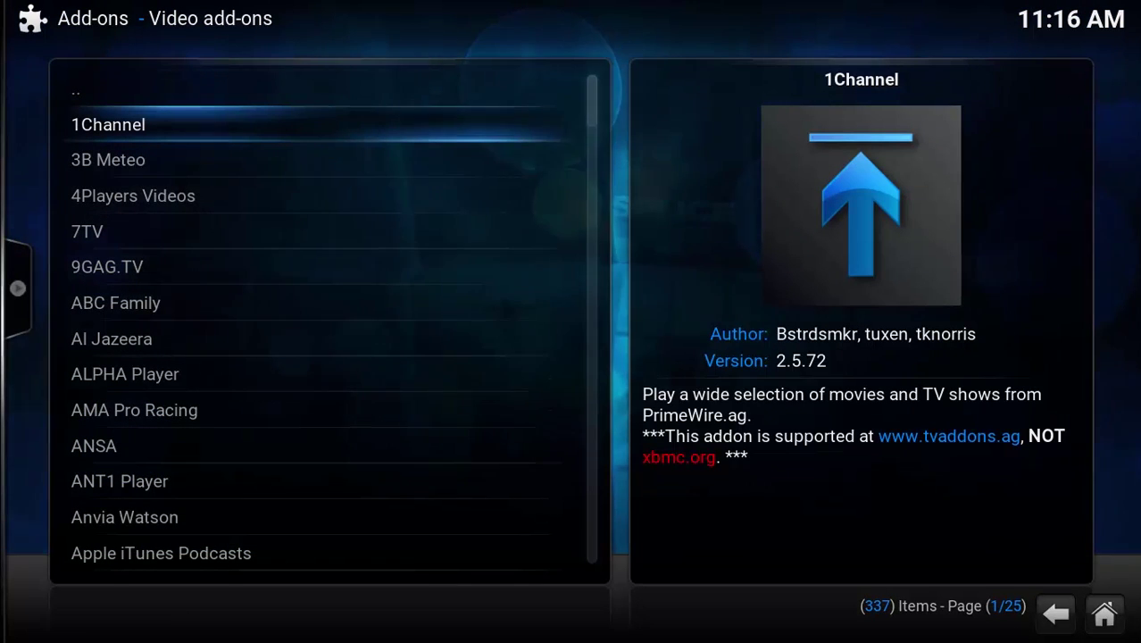
key("Return")
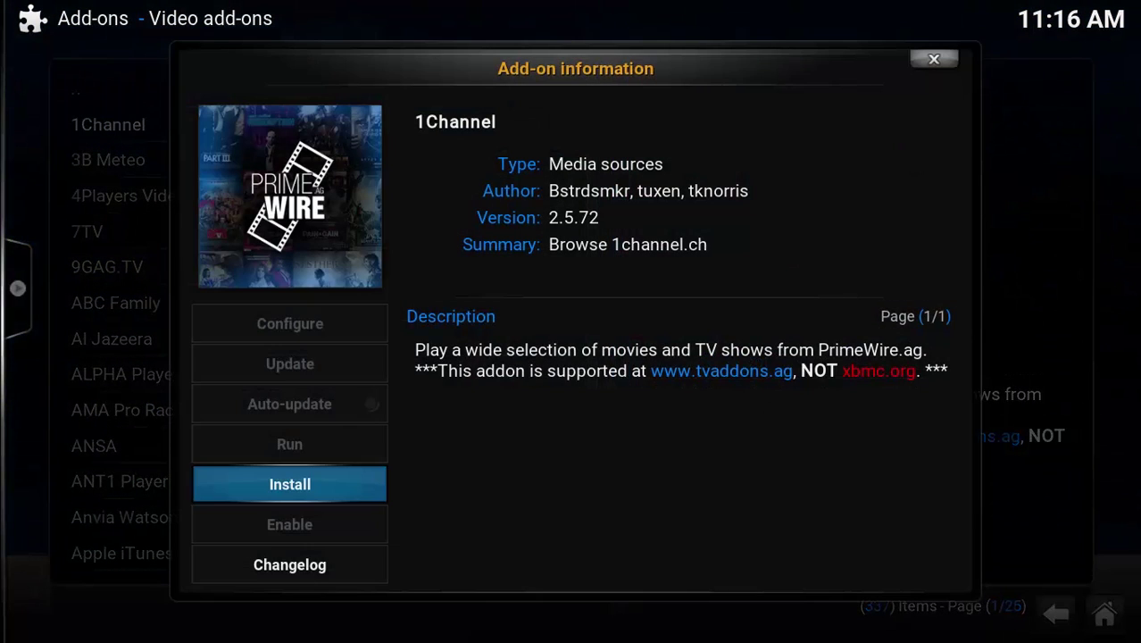
key("Return")
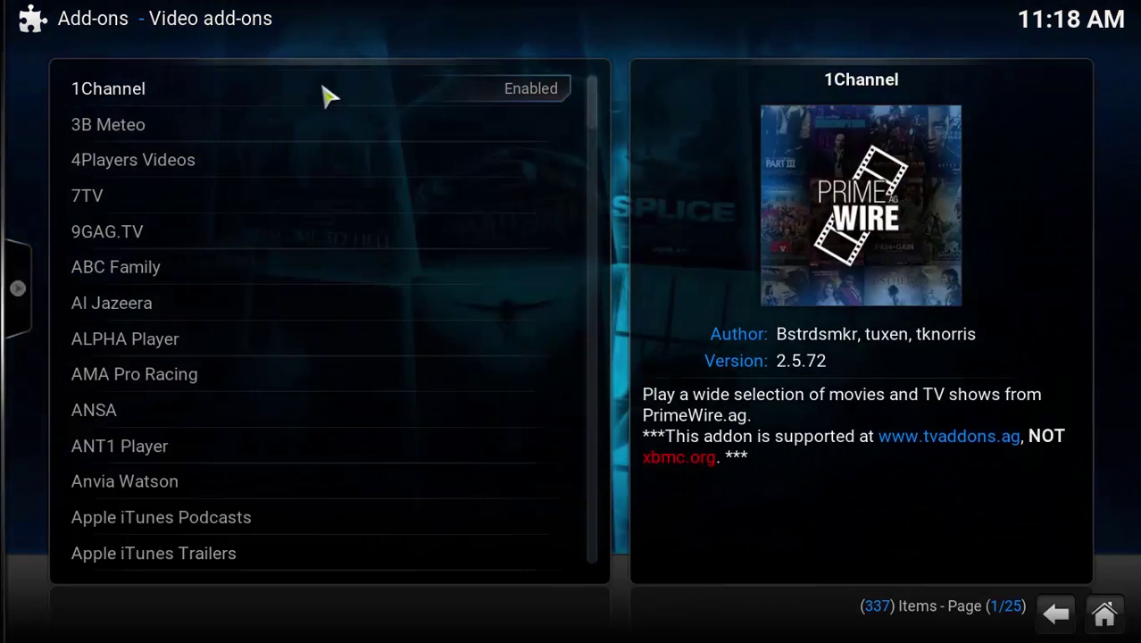
Step: Return to the installed video add-ons, open 1Channel and enter its Movies section
key("Escape")
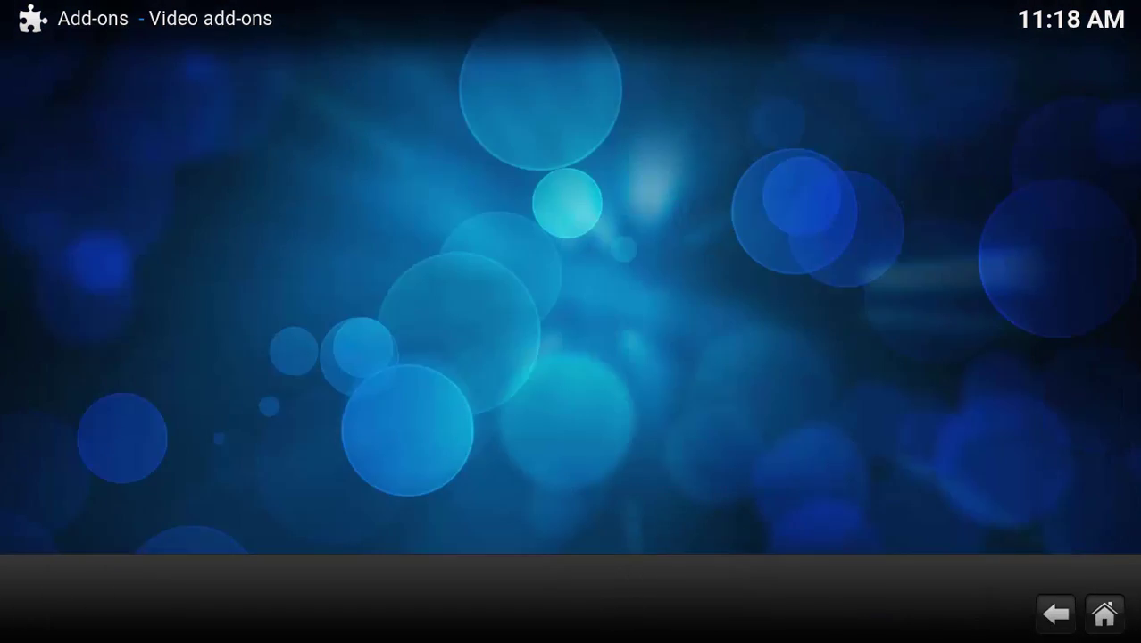
left_click(108, 125)
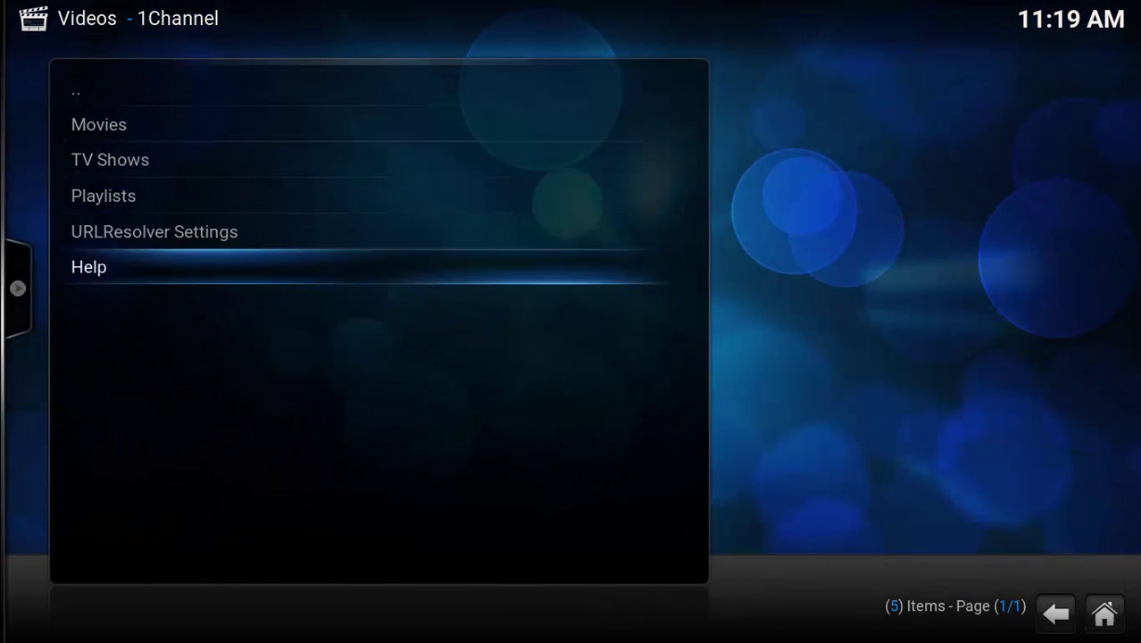
key("Up")
key("Up")
key("Up")
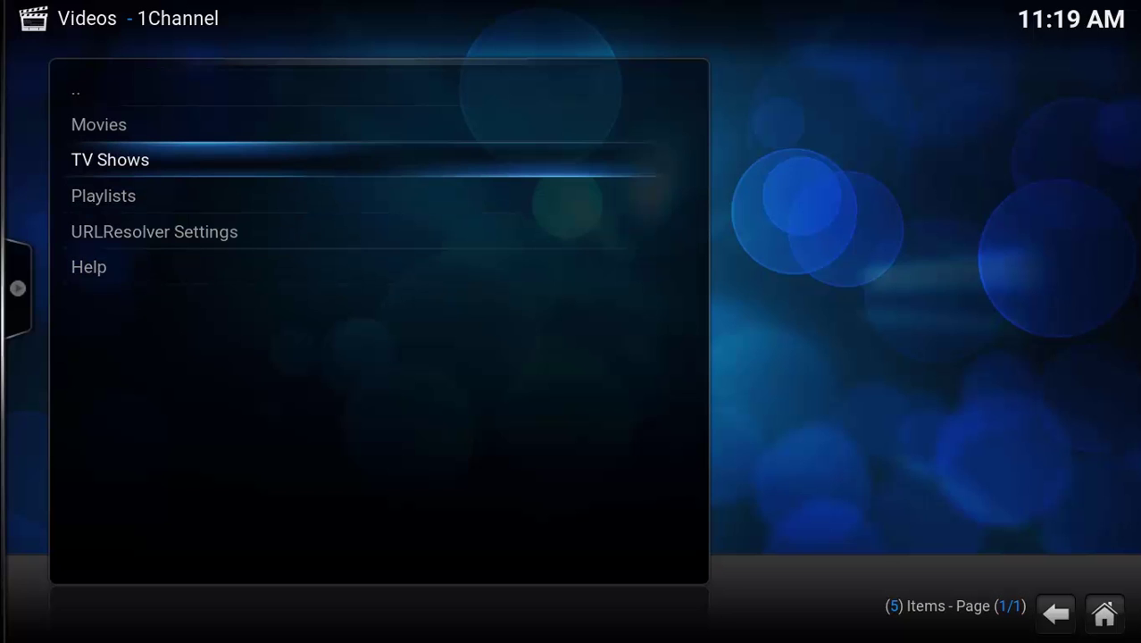
key("Up")
key("Return")
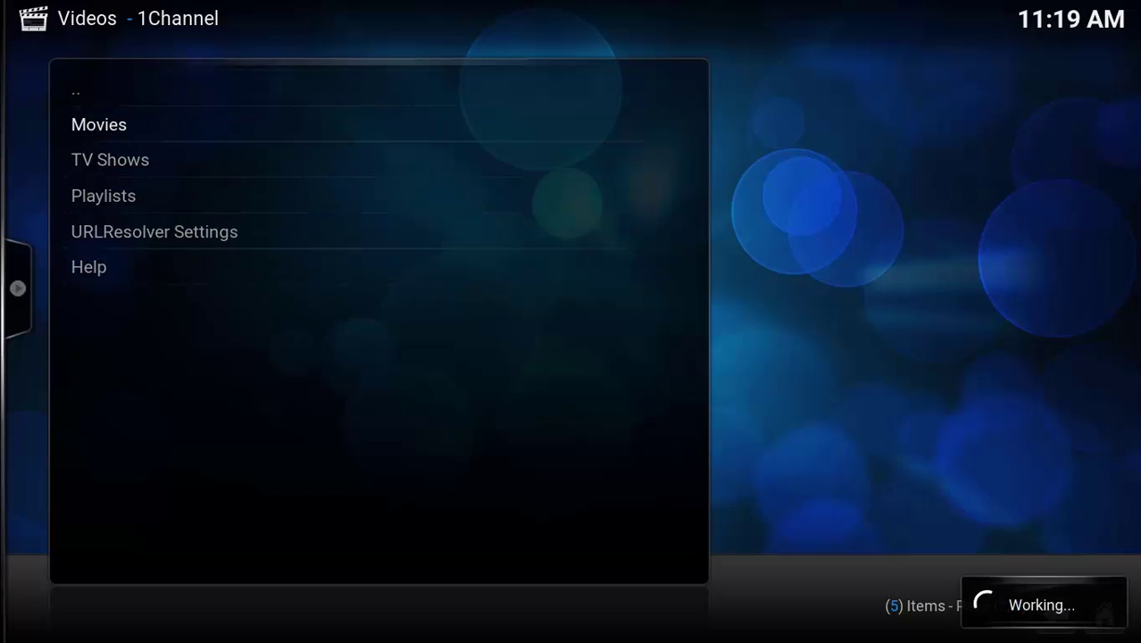
Step: Look through the movie browsing options of 1Channel, from A-Z to the advanced search
key("Down")
key("Down")
key("Down")
key("Down")
key("Down")
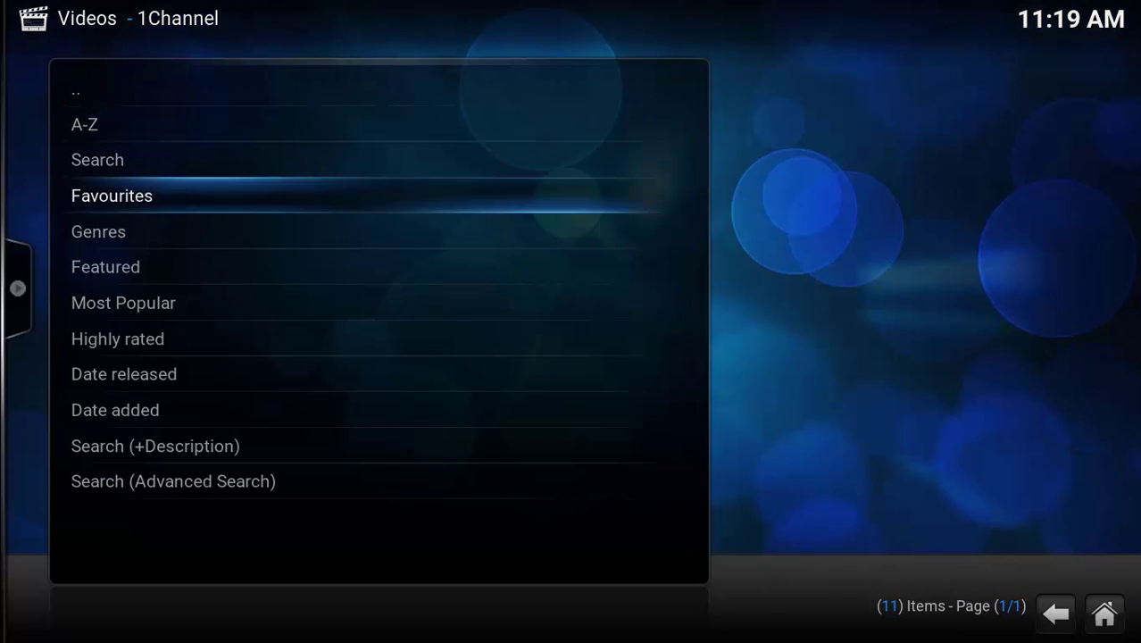
key("Down")
key("Down")
key("Down")
key("Down")
key("Down")
key("Down")
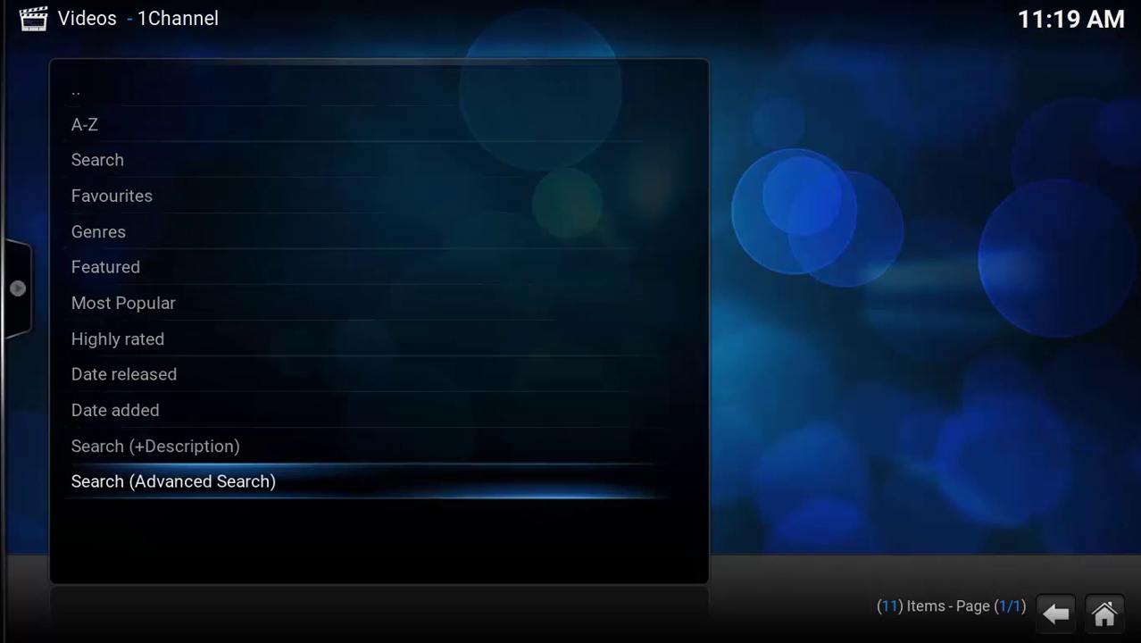
Step: Search the 1Channel movies for "Transformers" with the basic search
key("Up")
key("Up")
key("Up")
key("Up")
key("Up")
key("Up")
key("Up")
key("Up")
key("Up")
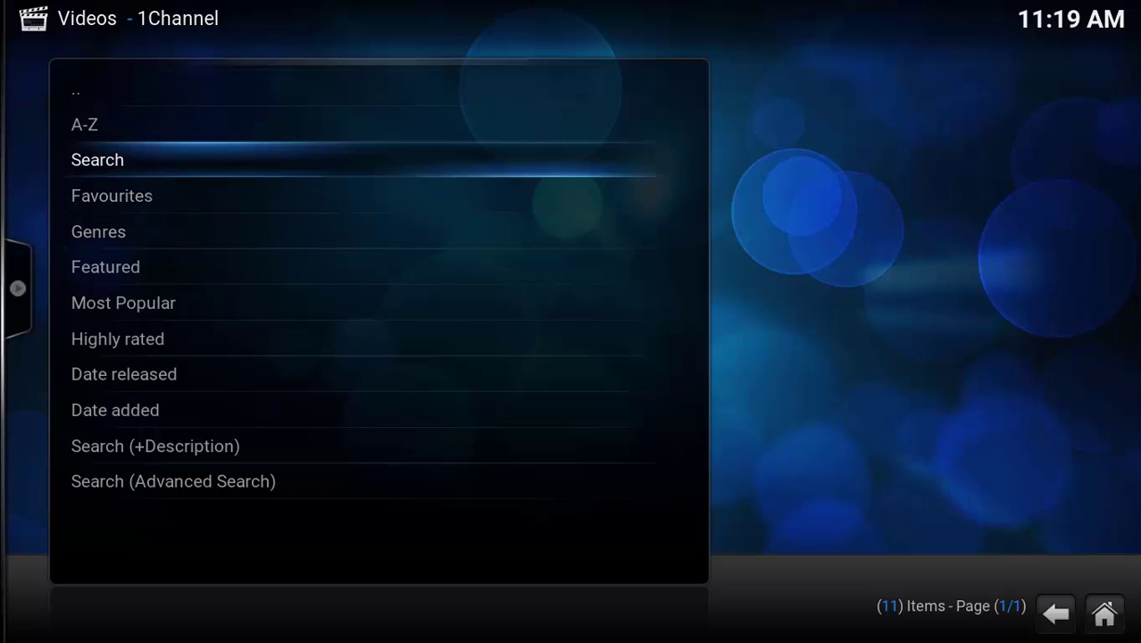
key("Return")
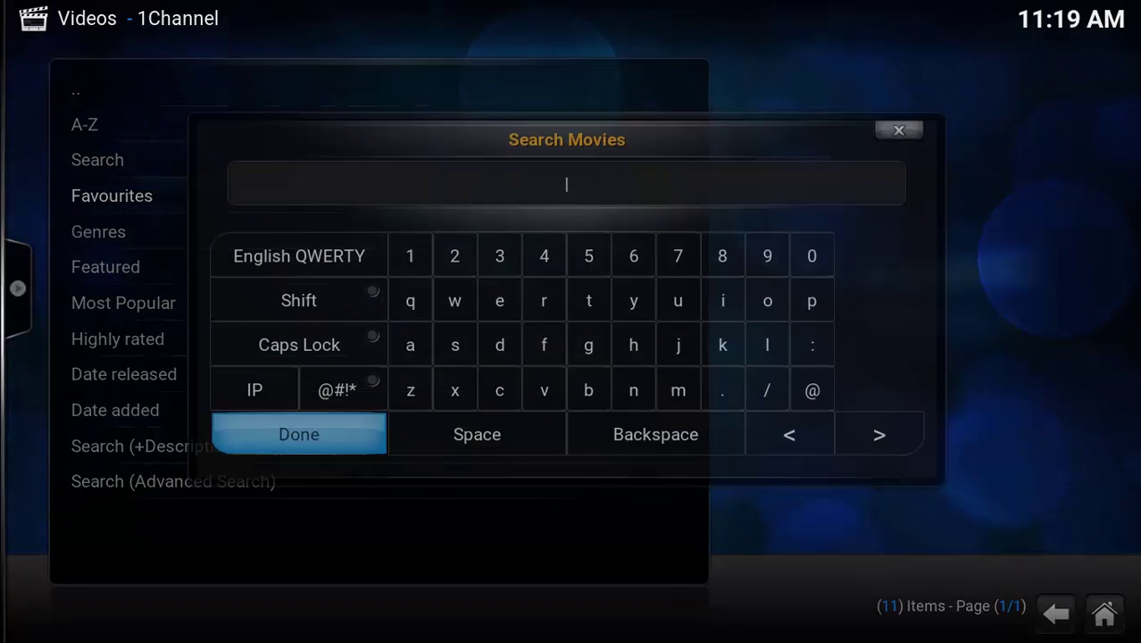
key("Up")
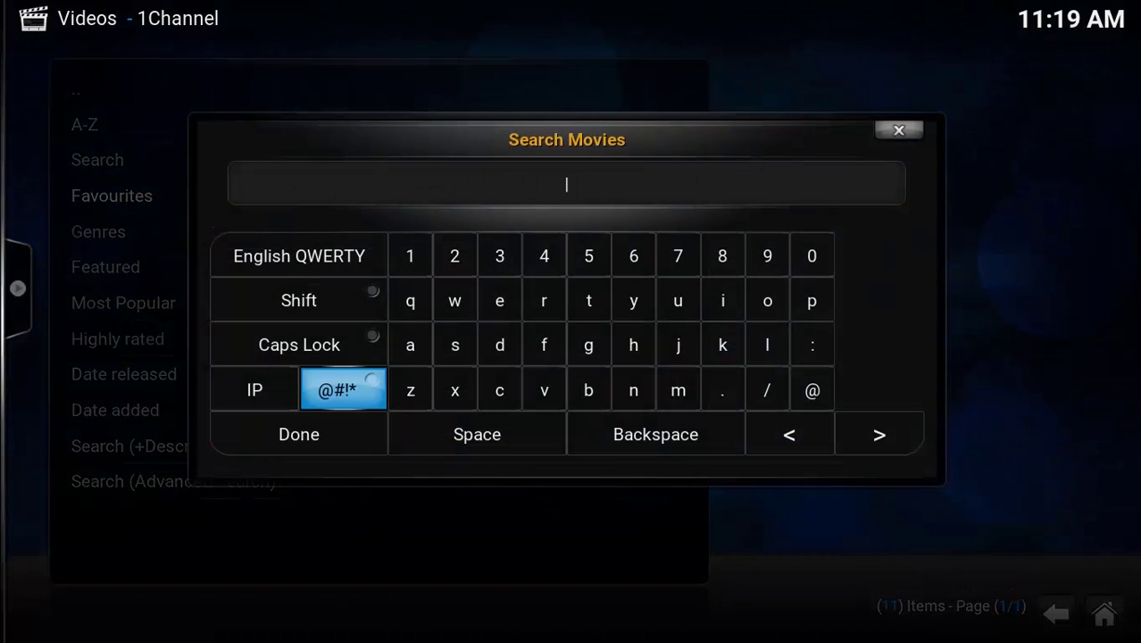
type("Transfor")
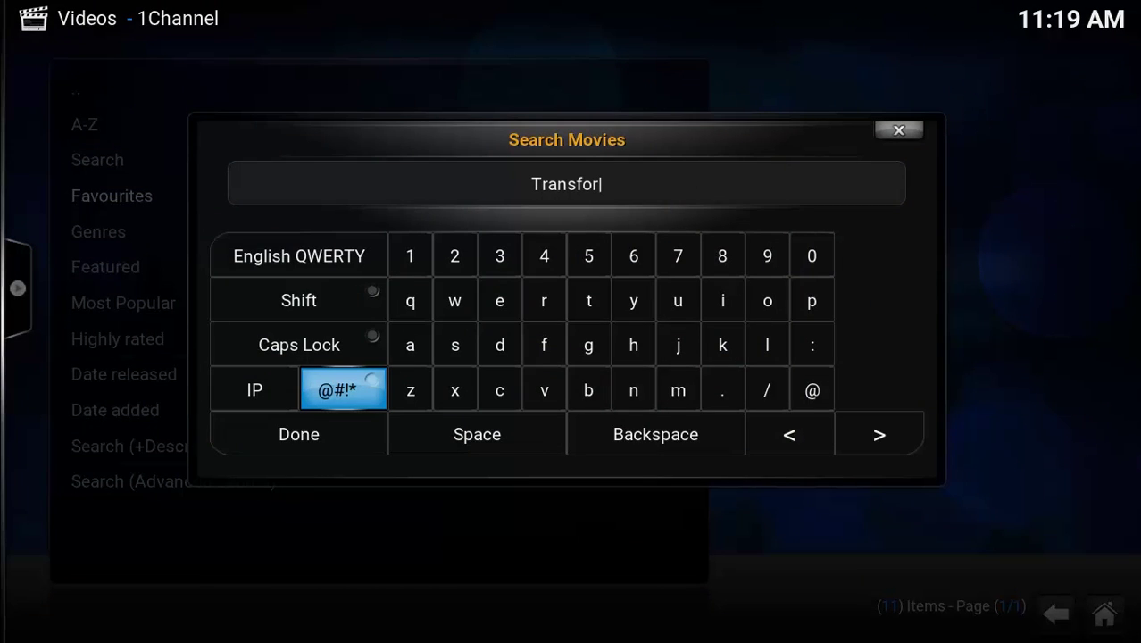
type("mers")
key("Return")
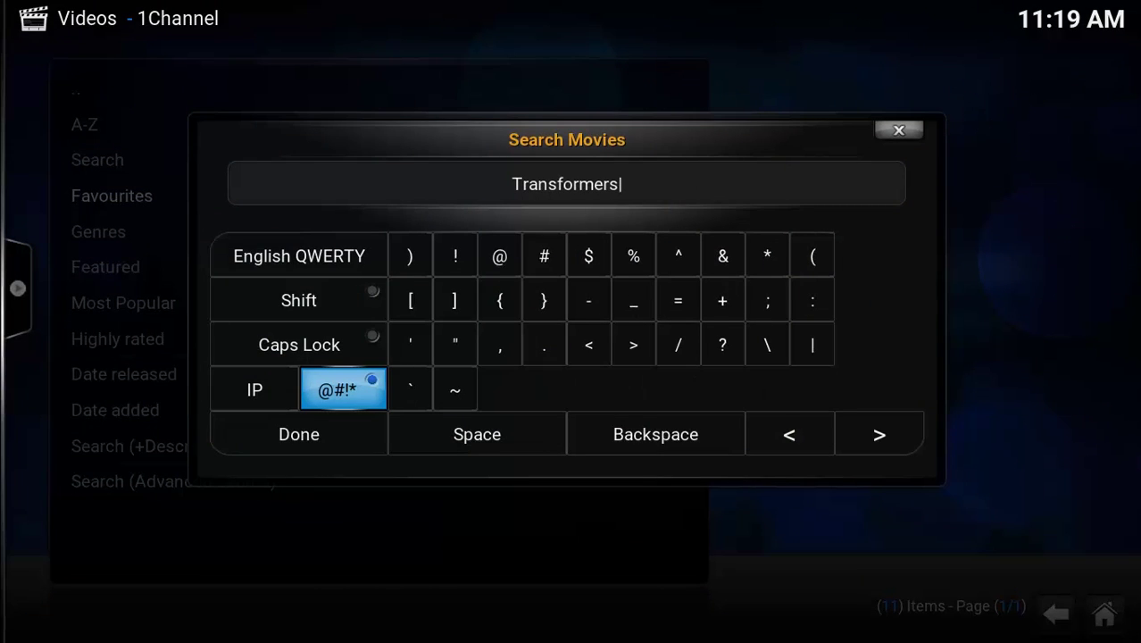
left_click(299, 434)
key("Return")
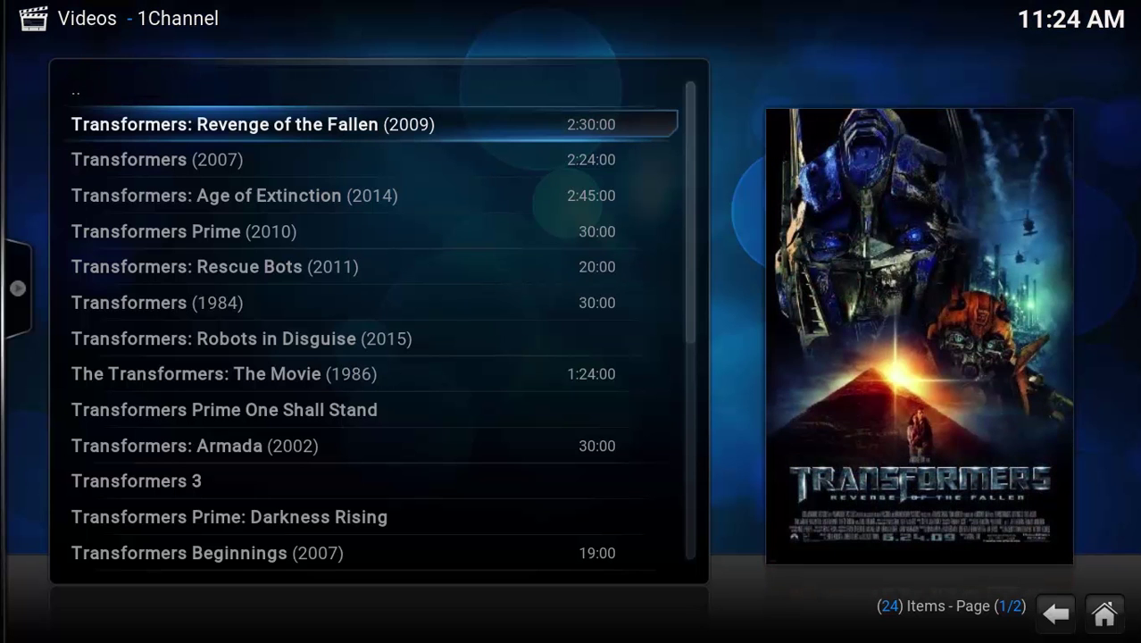
Step: Play Transformers: Revenge of the Fallen (2009) from the movshare.net stream at the end of the stream list
key("Return")
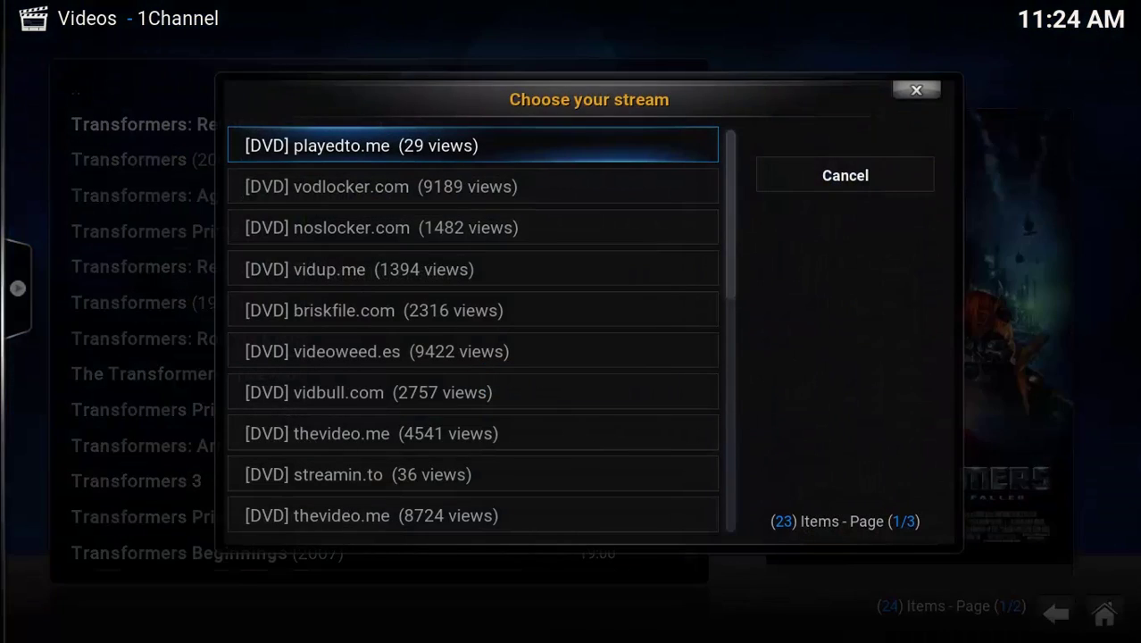
key("Up")
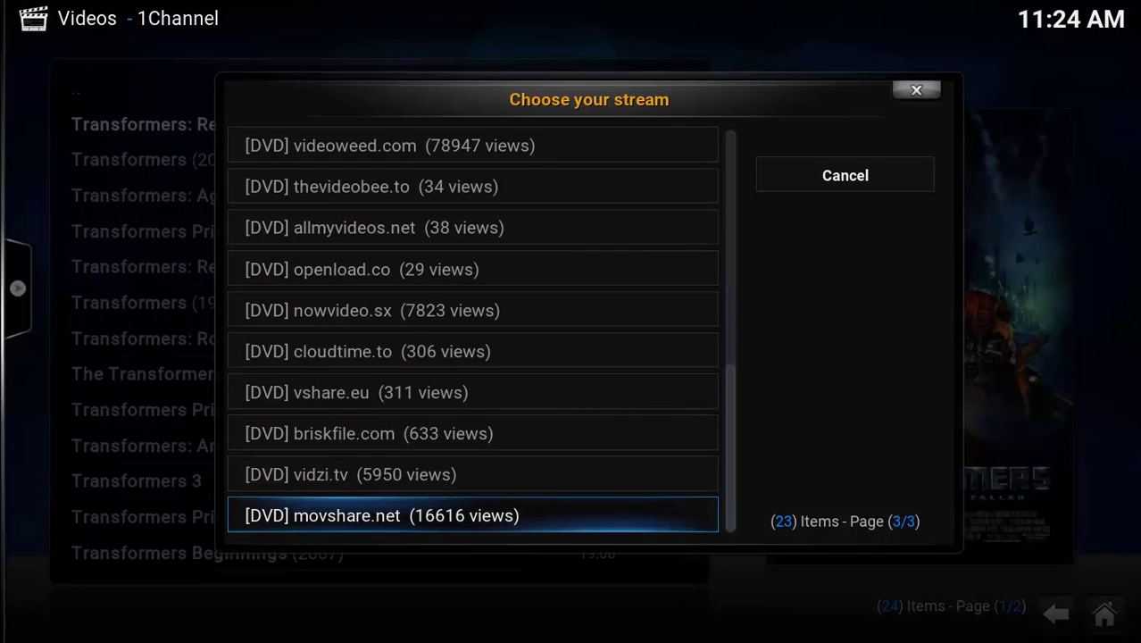
key("Return")
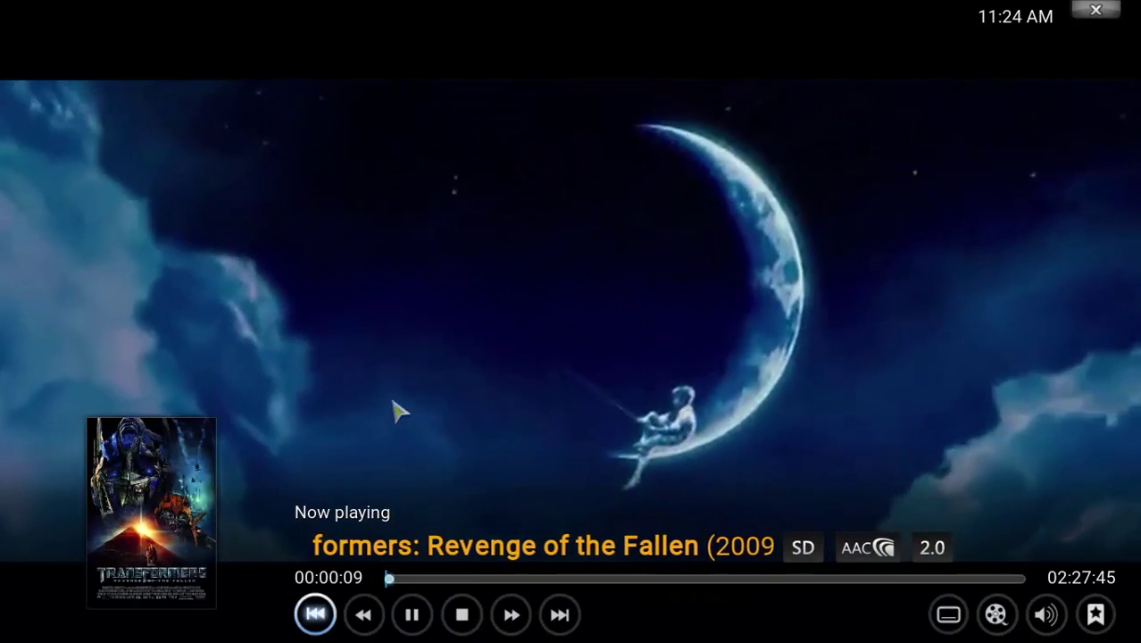
Step: Look through the playing movie's video settings, from deinterlacing to the stereoscopic 3D options, and close them
mouse_move(949, 615)
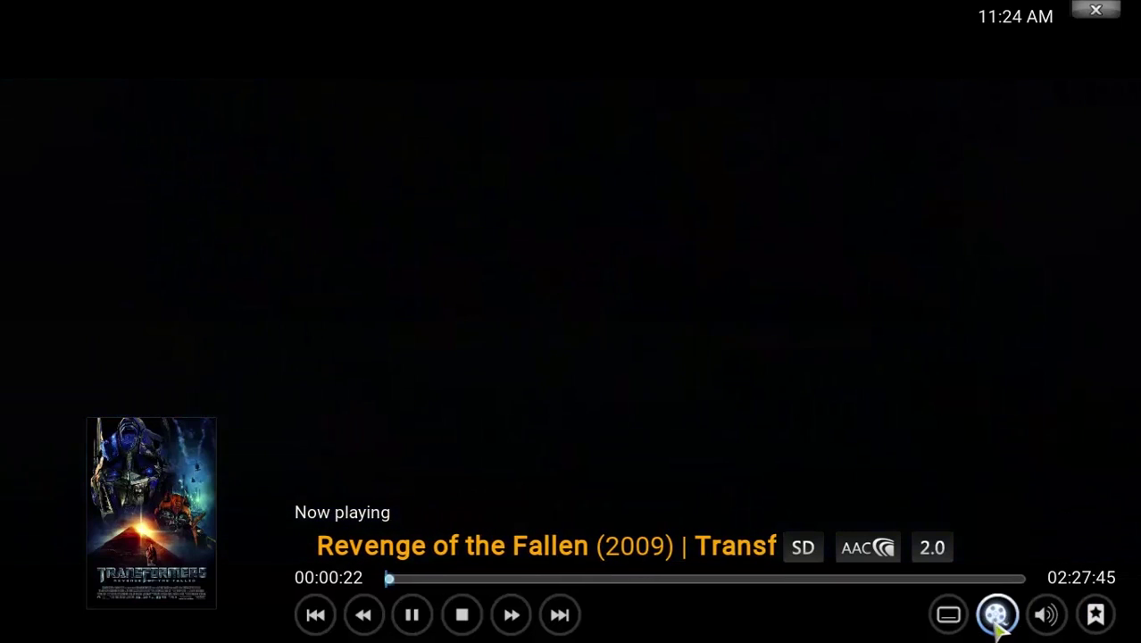
left_click(997, 616)
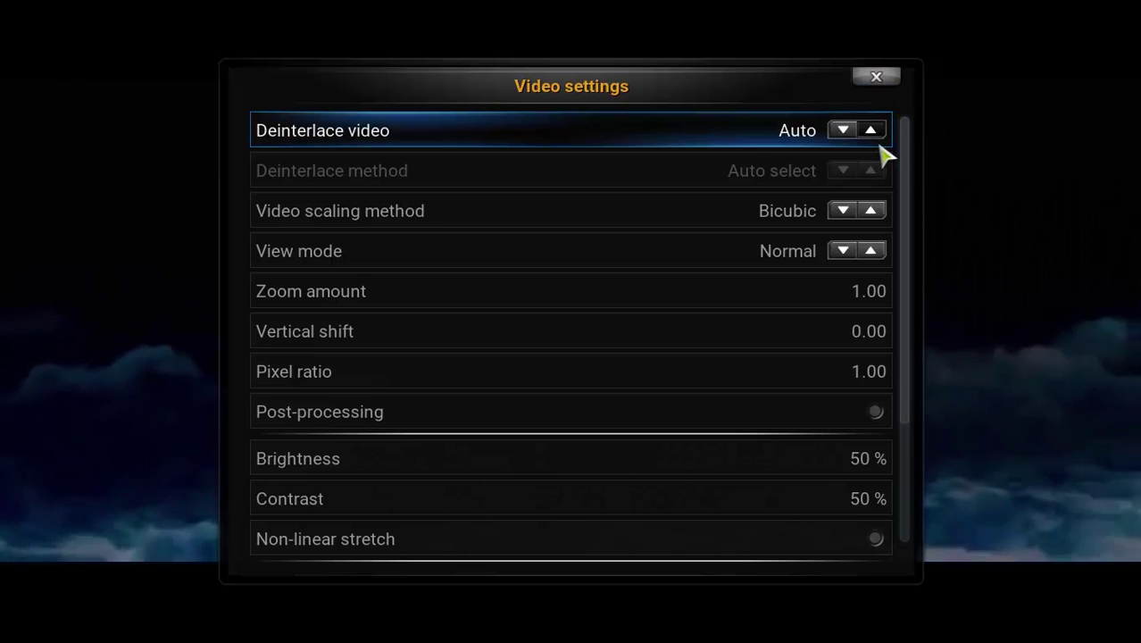
key("Down")
key("Down")
key("Down")
key("Down")
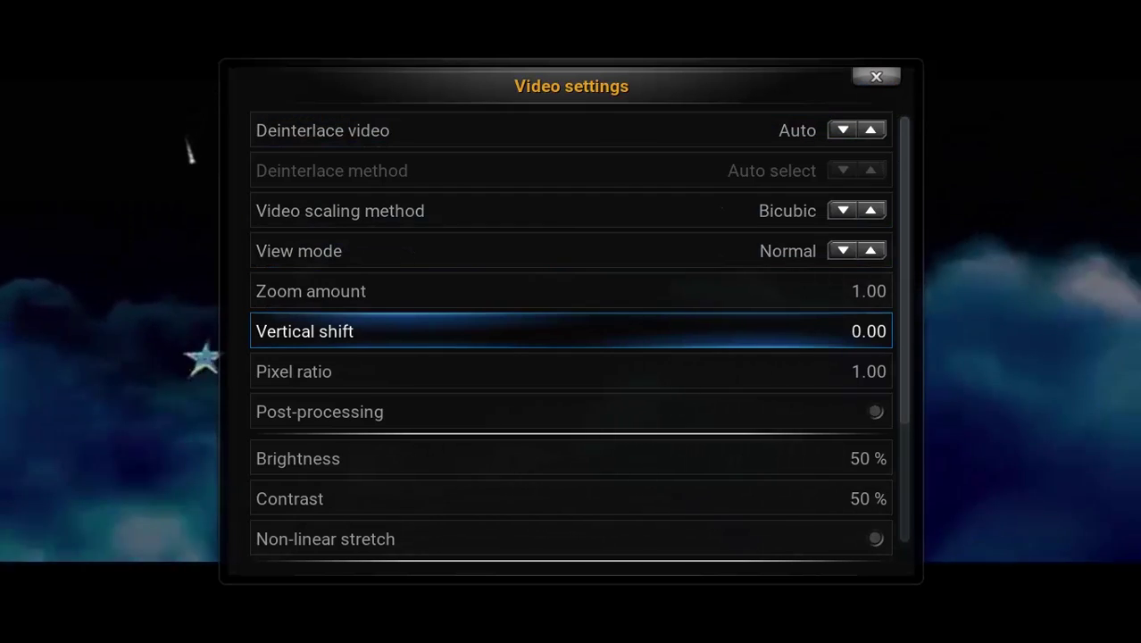
key("Down")
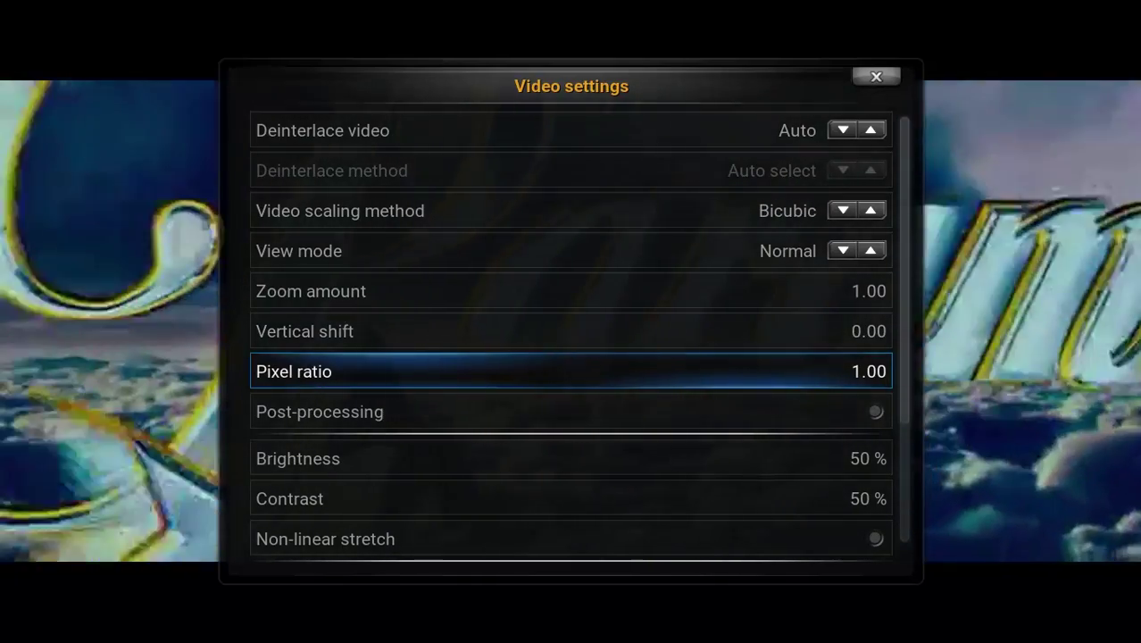
key("Down")
key("Down")
key("Down")
key("Down")
key("Down")
key("Down")
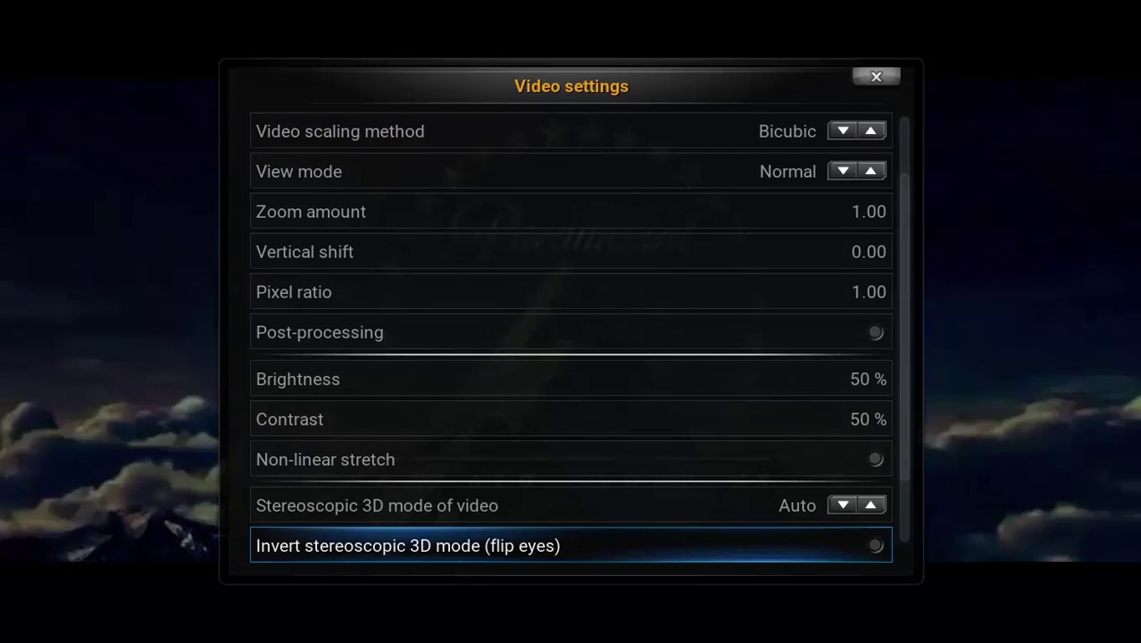
key("Escape")
Step: Open the movie's audio and subtitle settings and set the volume amplification to 7.0 dB
key("Right")
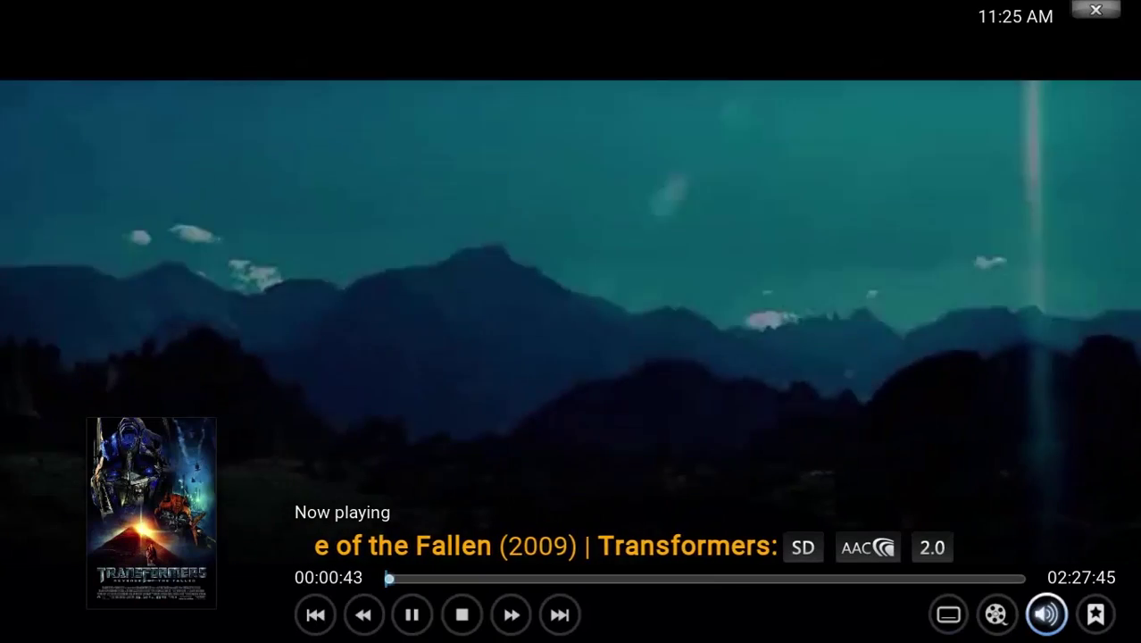
key("Right")
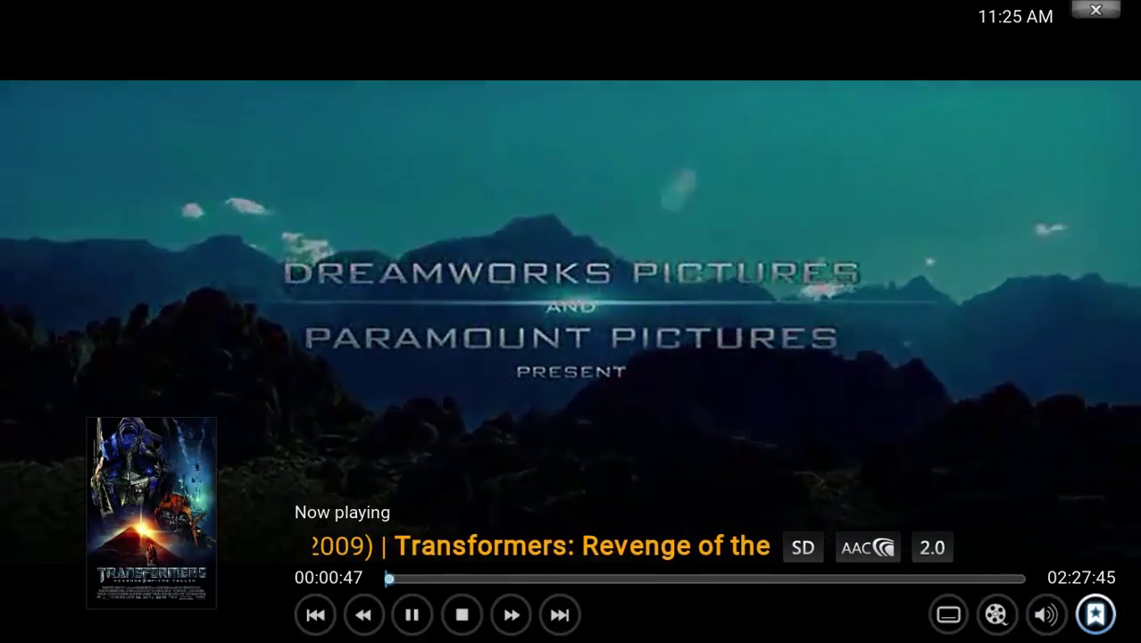
key("Left")
key("Return")
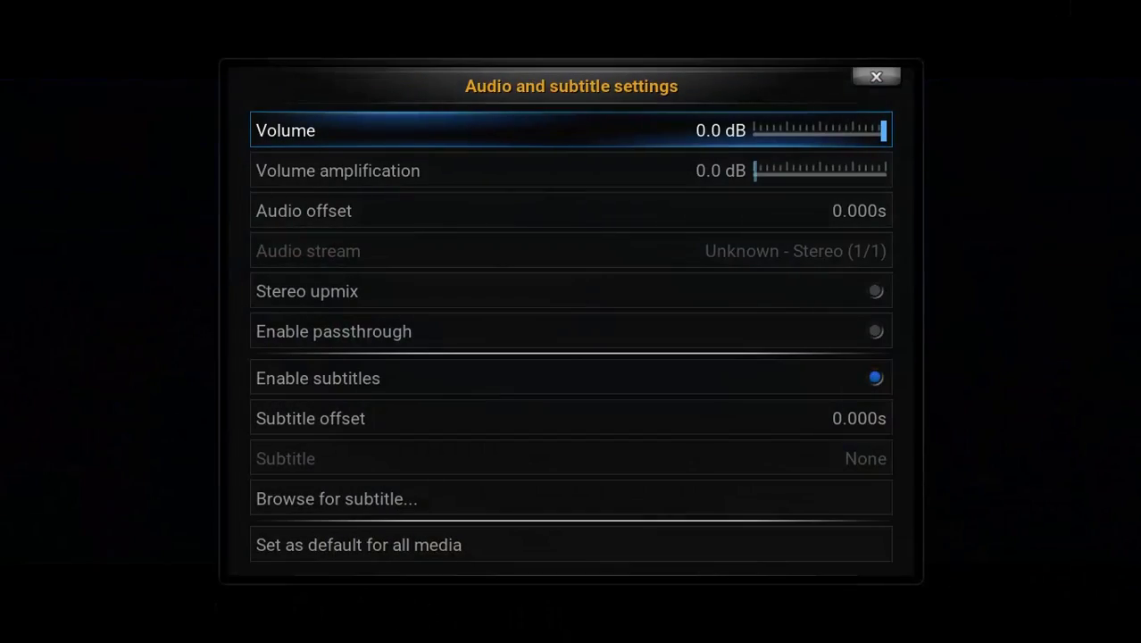
key("Down")
key("Right")
key("Right")
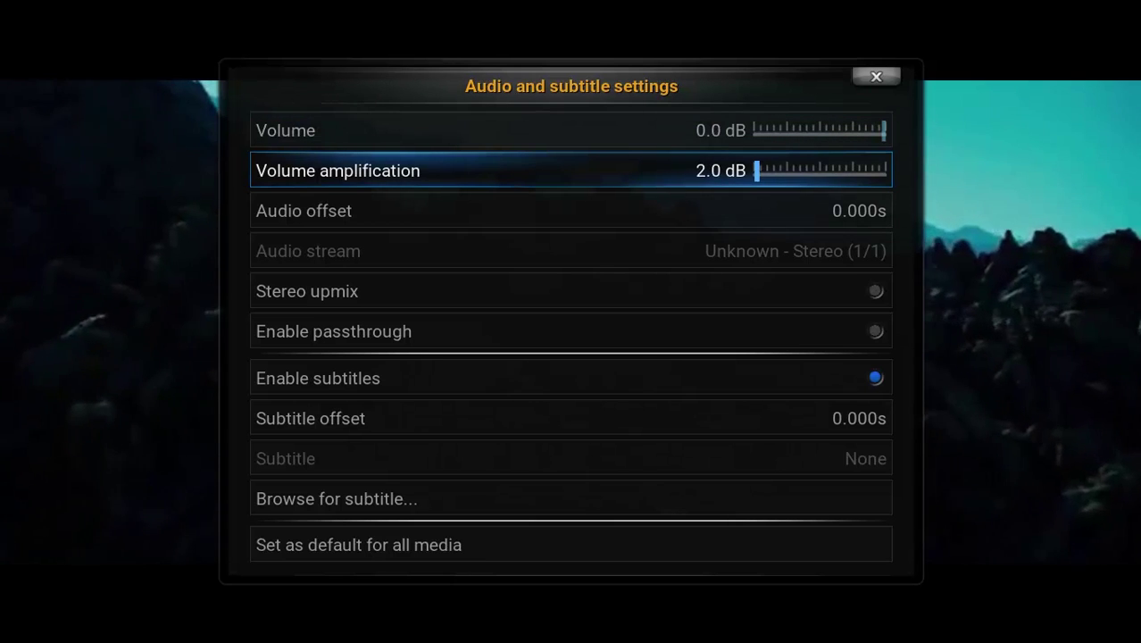
key("Right")
key("Right")
key("Right")
key("Right")
key("Right")
key("Right")
key("Left")
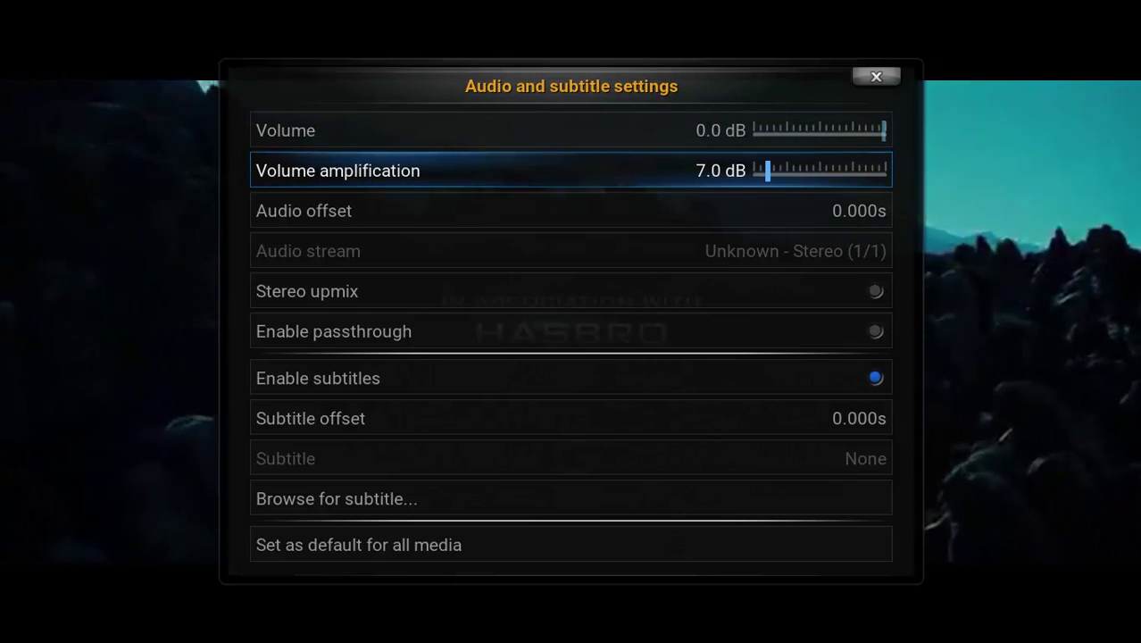
Step: Look through the audio offset, upmix, passthrough and subtitle options, and close the audio and subtitle settings
key("Down")
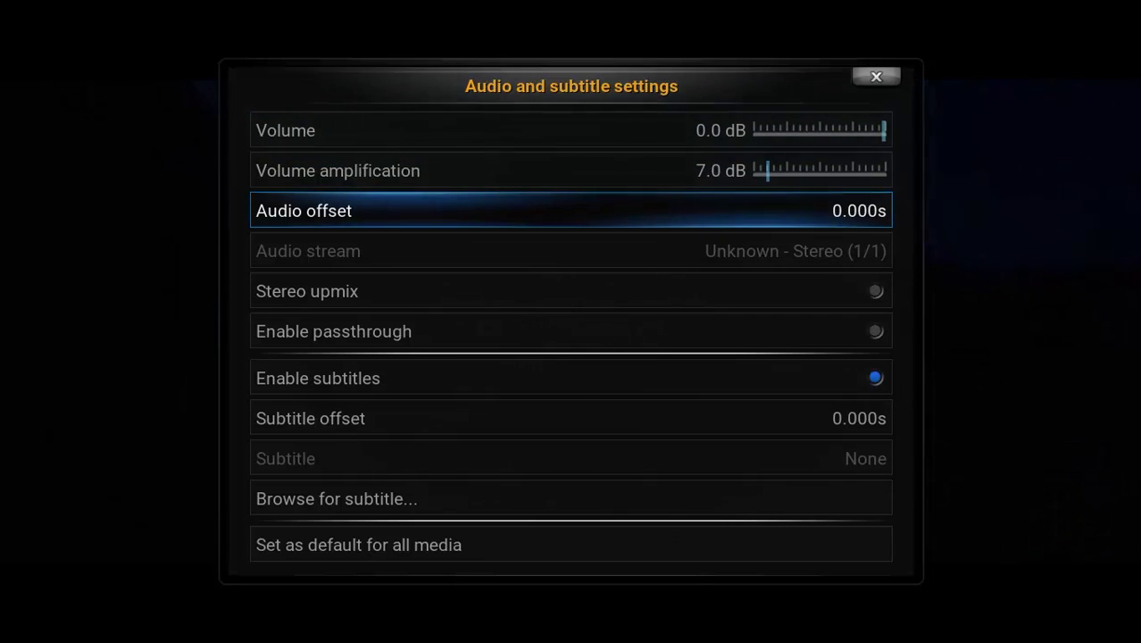
key("Down")
key("Down")
key("Down")
key("Down")
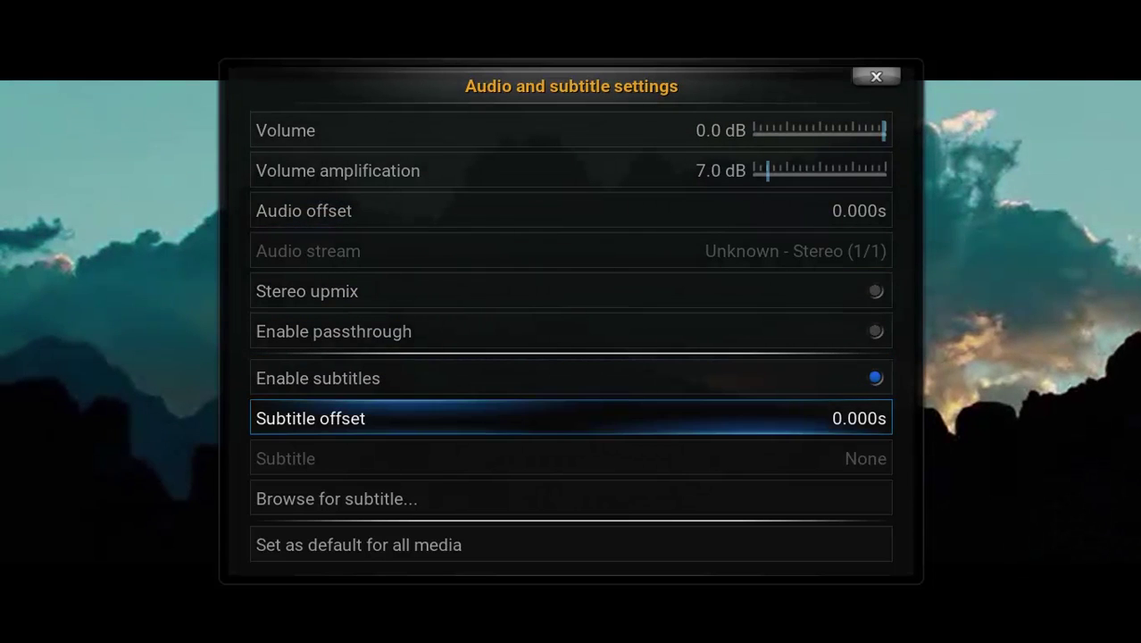
key("Escape")
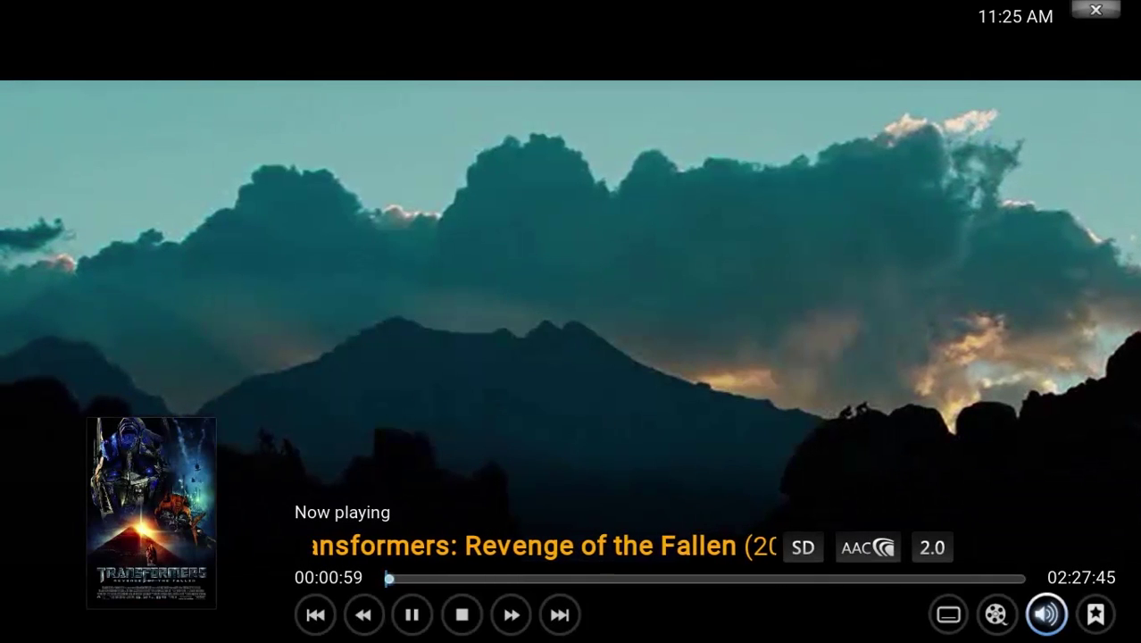
Step: View the playing movie's bookmarks and return to the list of Transformers movies
key("Right")
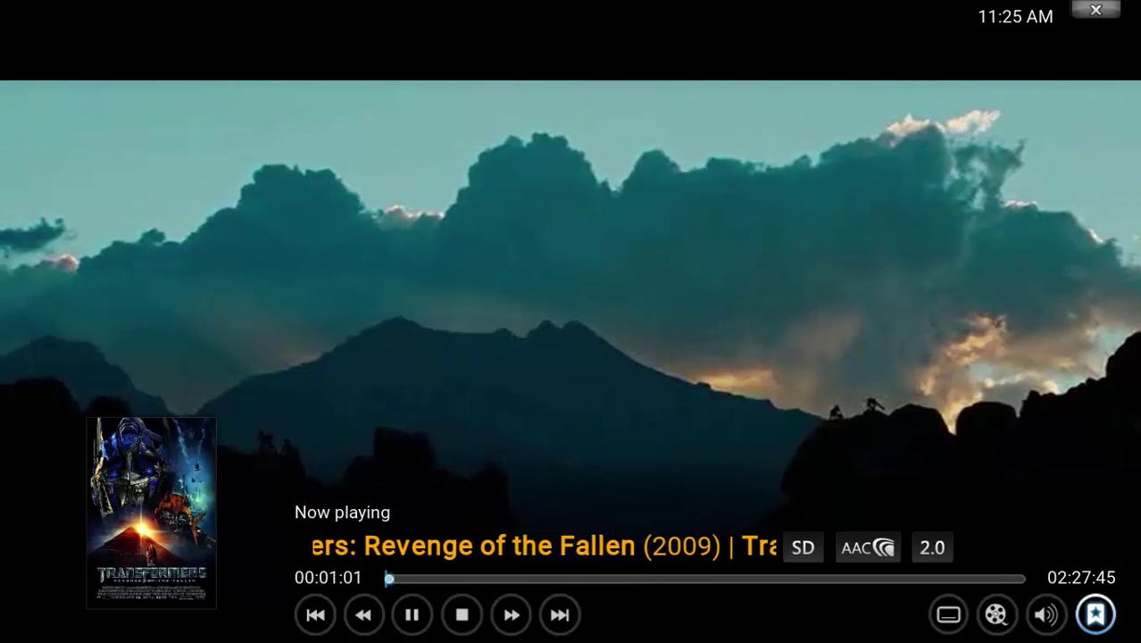
key("Return")
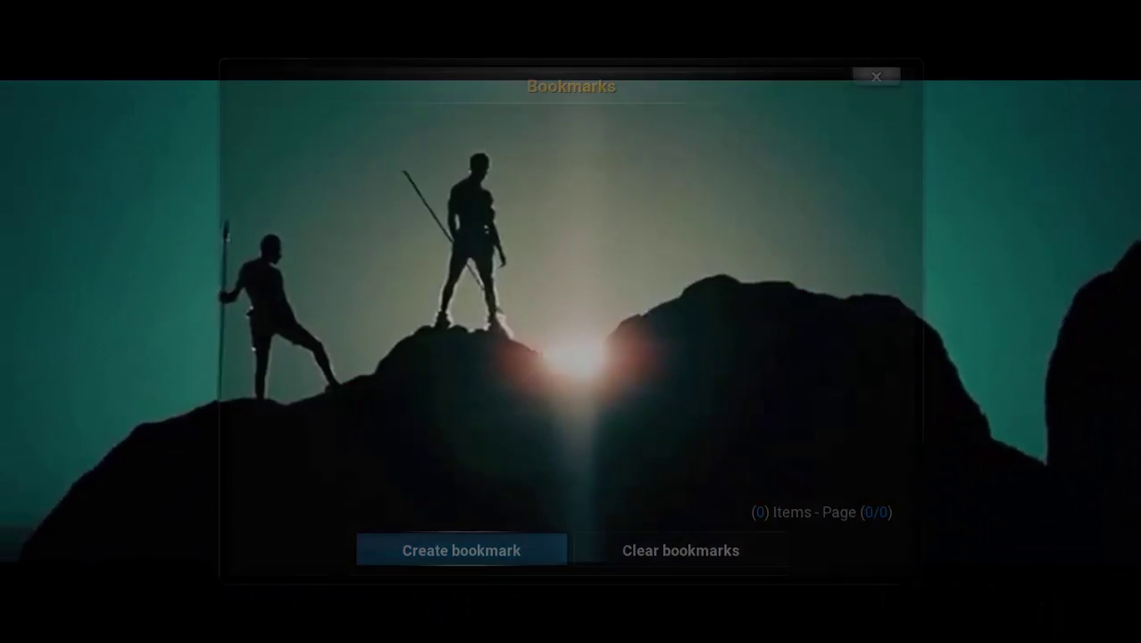
key("Escape")
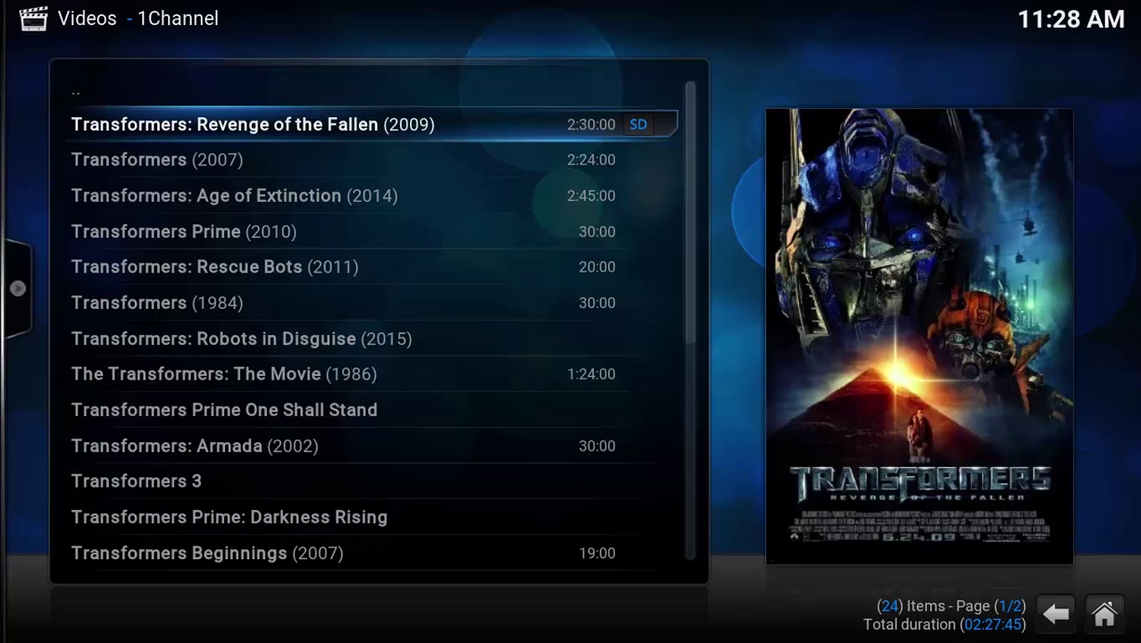
Step: Go back to the main list of 1Channel and open its TV Shows section
key("BackSpace")
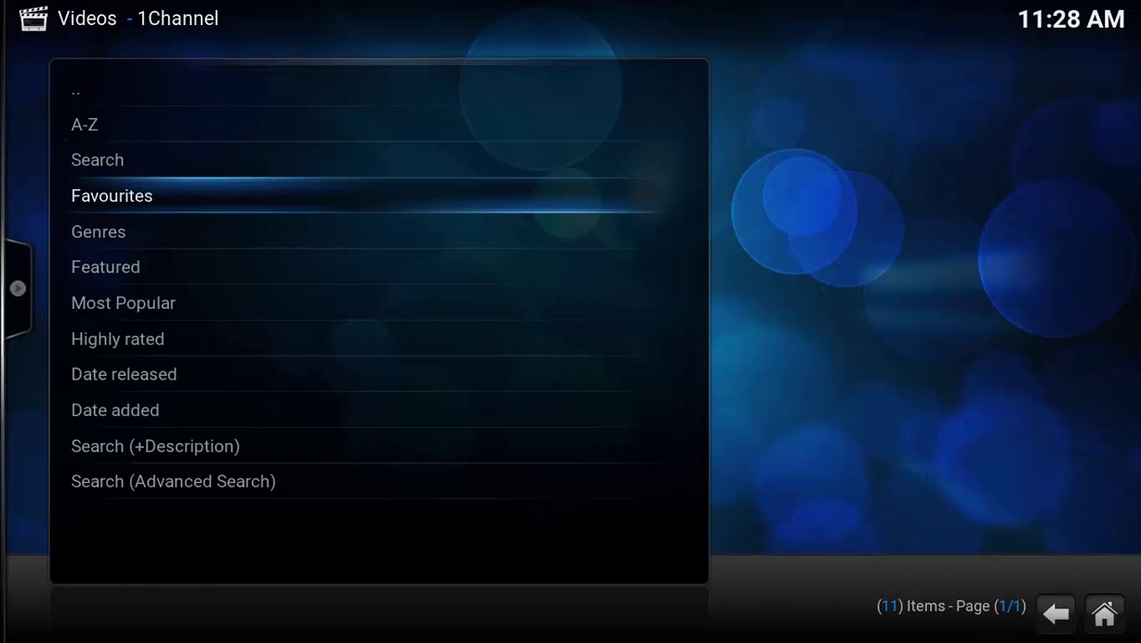
key("Return")
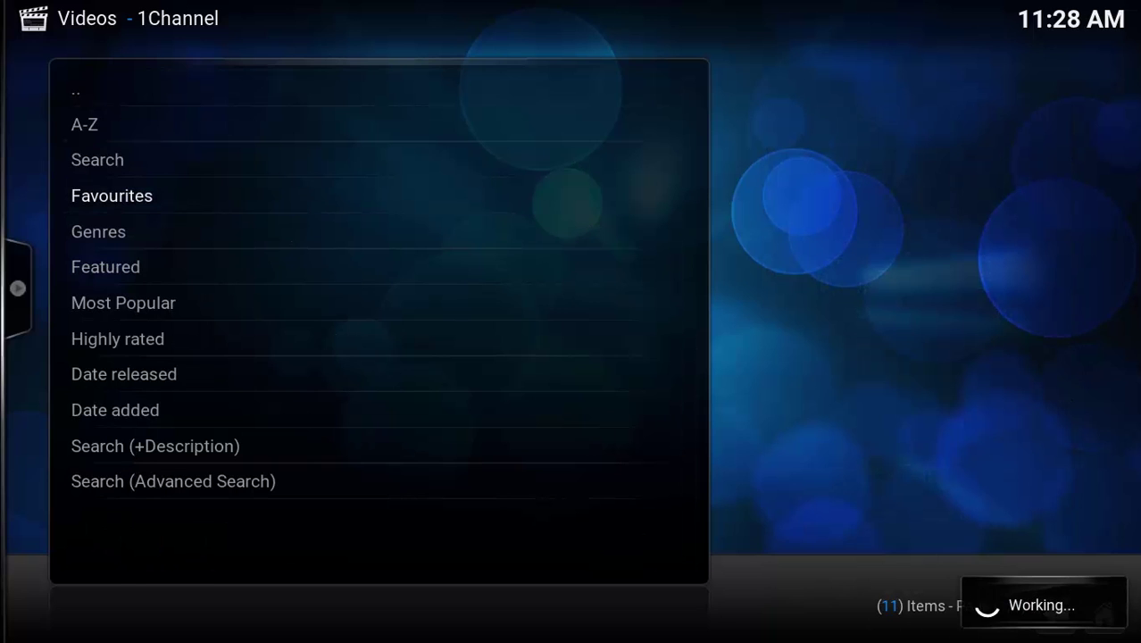
key("Down")
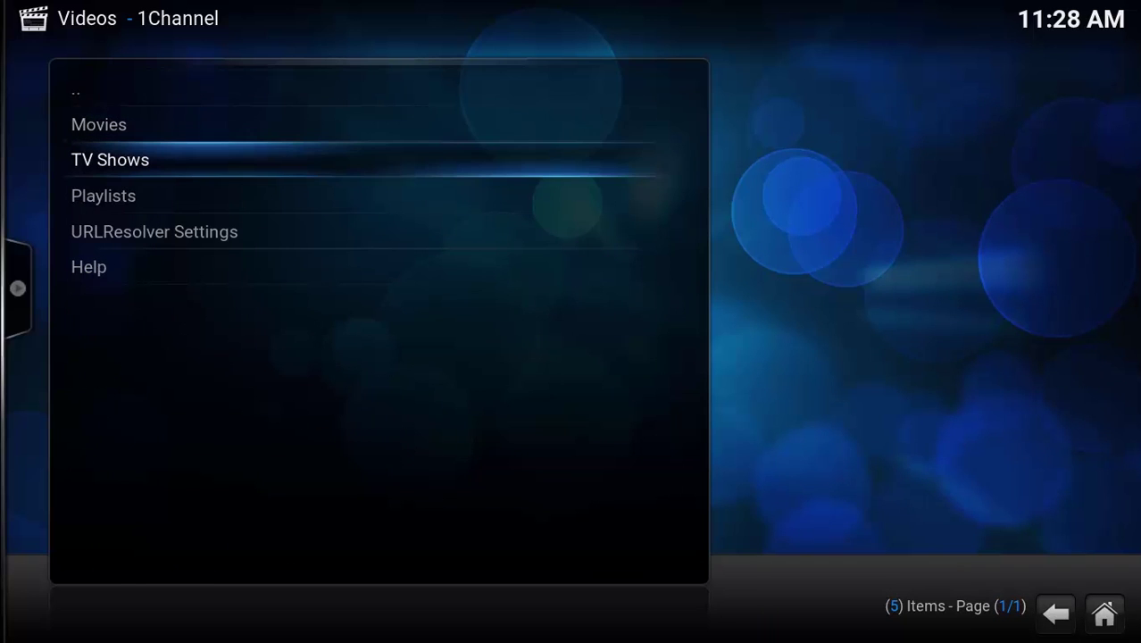
key("Return")
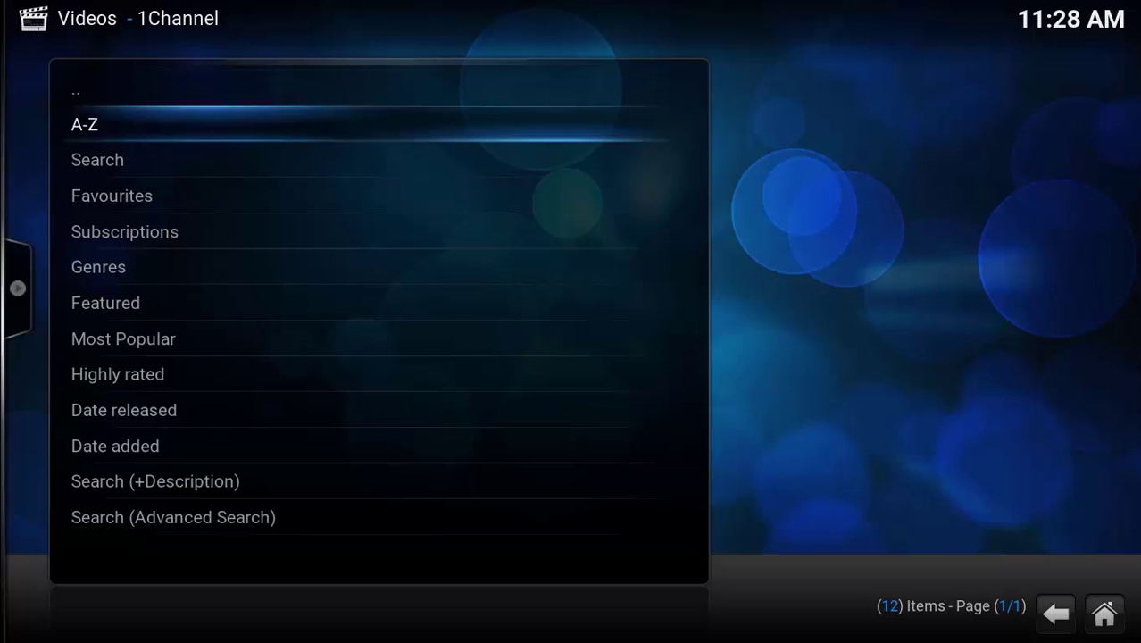
Step: Look through the TV show browsing options of 1Channel, from A-Z to Featured
key("Down")
key("Down")
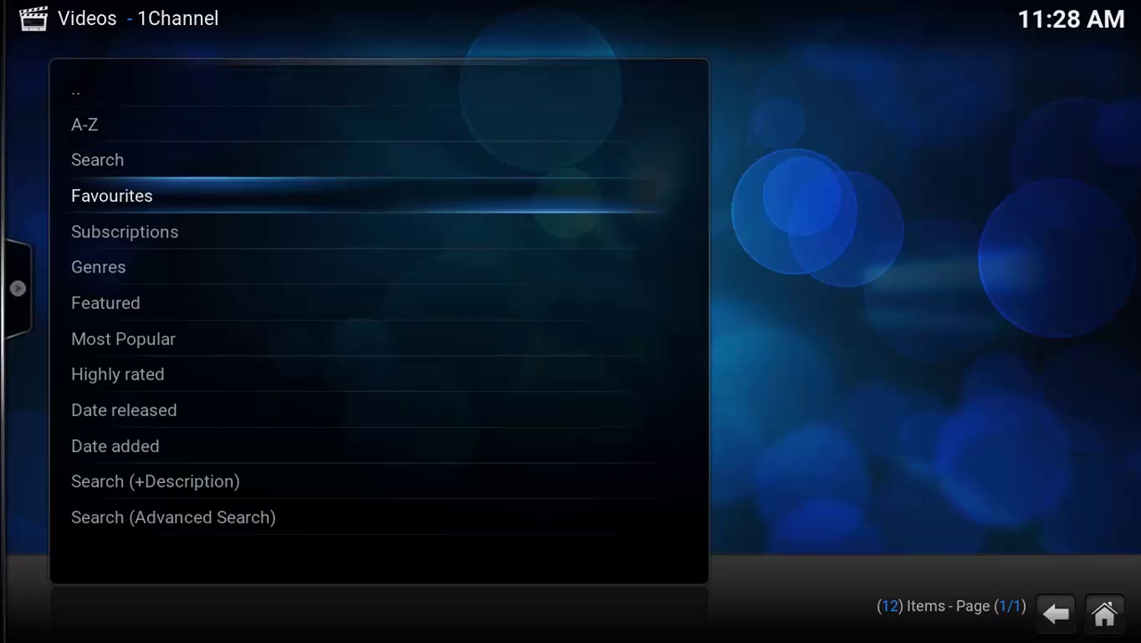
key("Down")
key("Down")
key("Down")
key("Down")
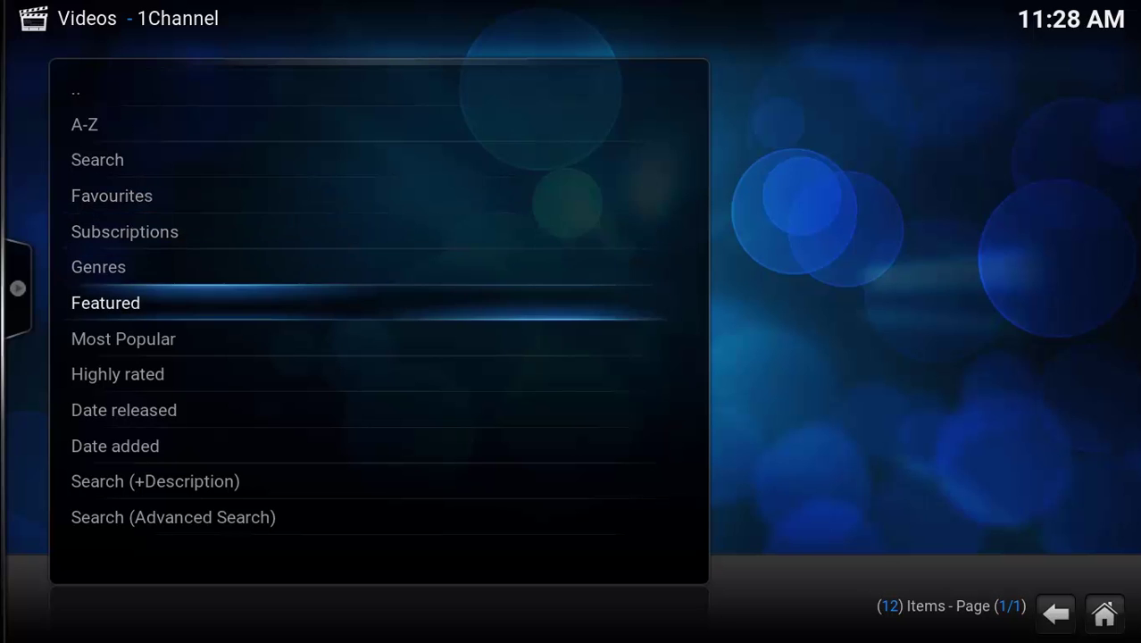
Step: Leave 1Channel and the video add-ons for the home screen and move to the Music section
key("BackSpace")
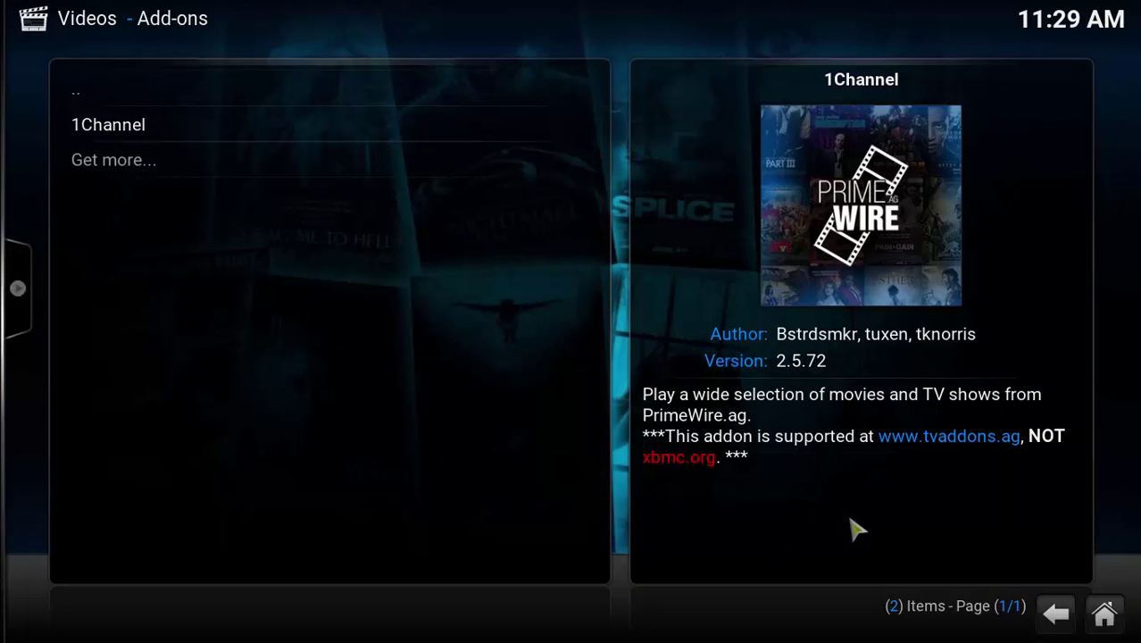
key("BackSpace")
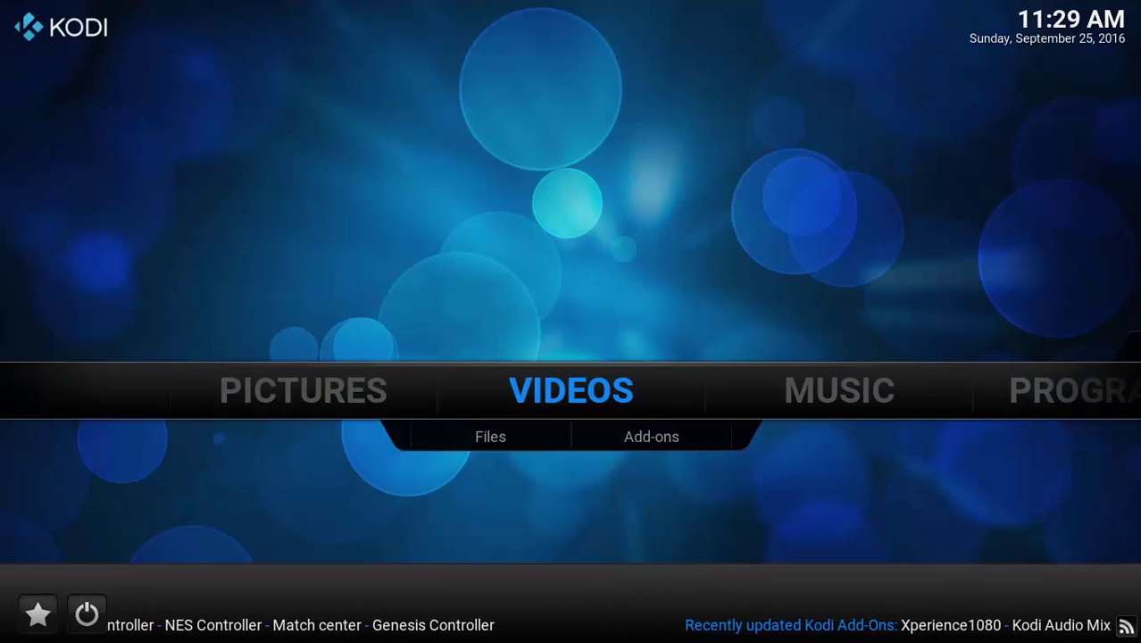
key("Right")
key("Right")
key("Left")
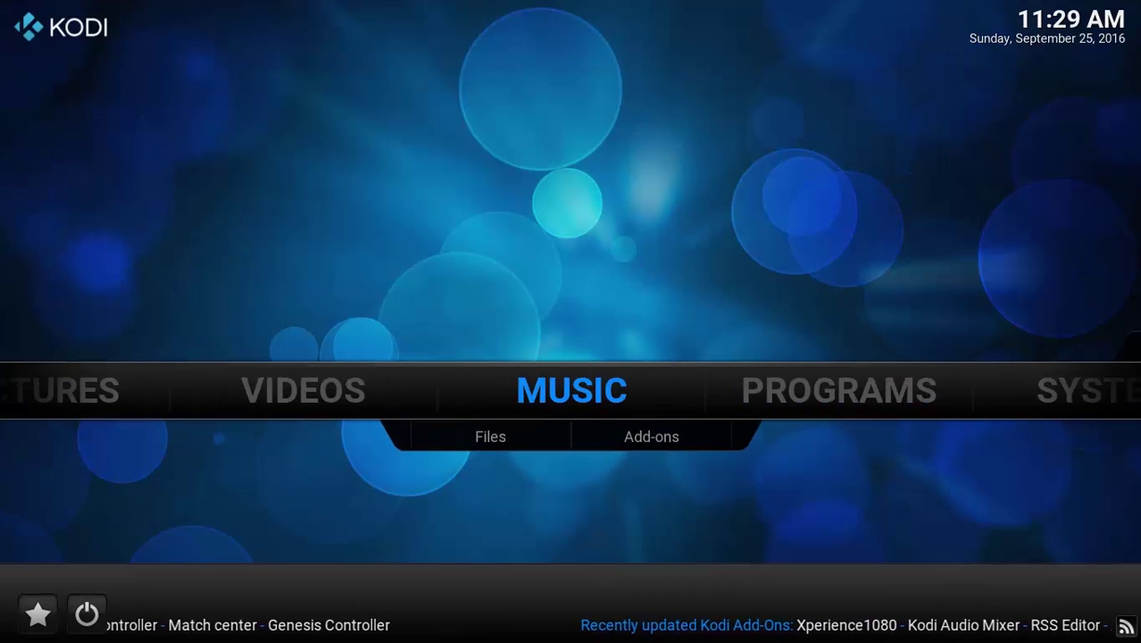